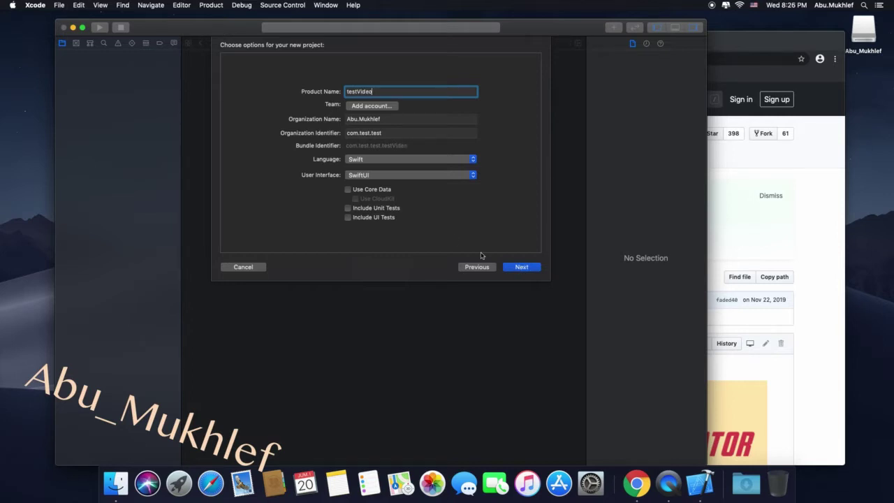
Step: Finish creating the testVideo project with Swift as the language and SwiftUI as the interface, saving it on the Desktop
{"action": "left_click", "coordinate": [473, 161]}
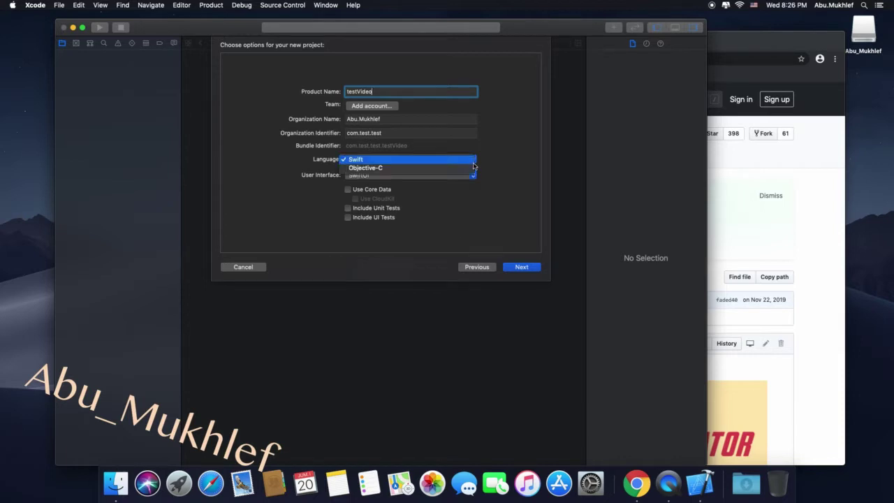
{"action": "left_click", "coordinate": [473, 164]}
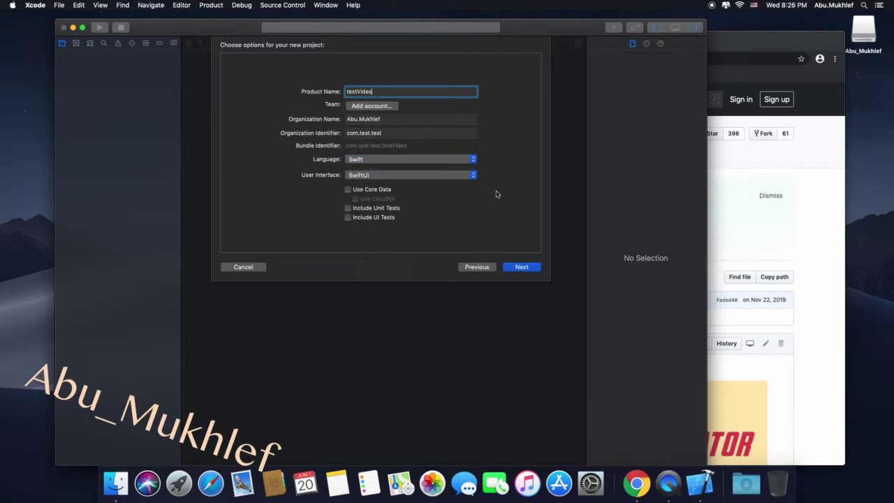
{"action": "left_click", "coordinate": [526, 268]}
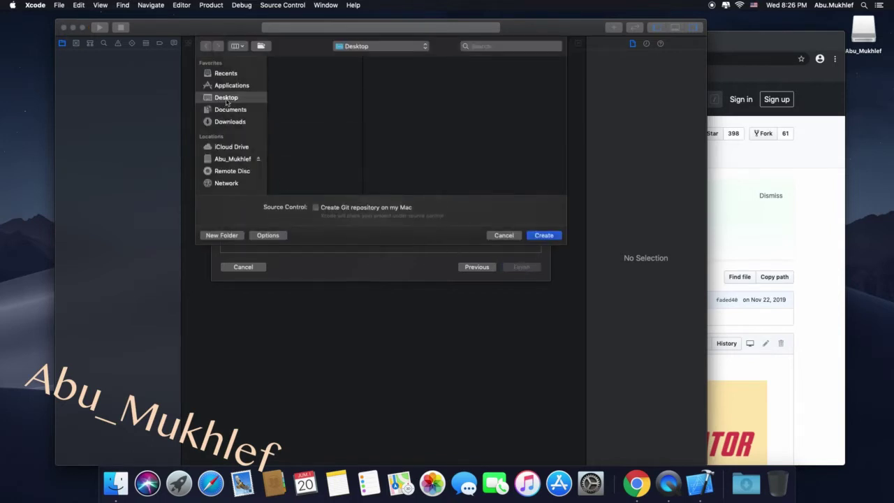
{"action": "left_click", "coordinate": [539, 236]}
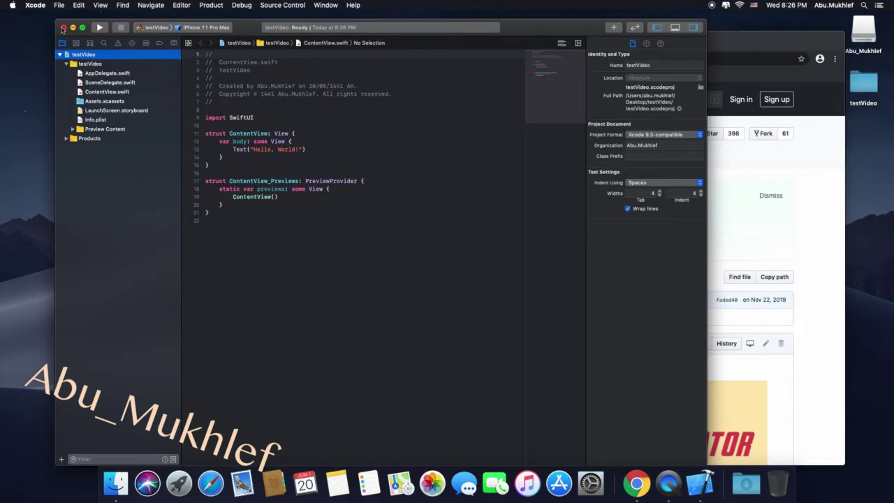
Step: Close the testVideo project window and quit Xcode
{"action": "left_click", "coordinate": [63, 28]}
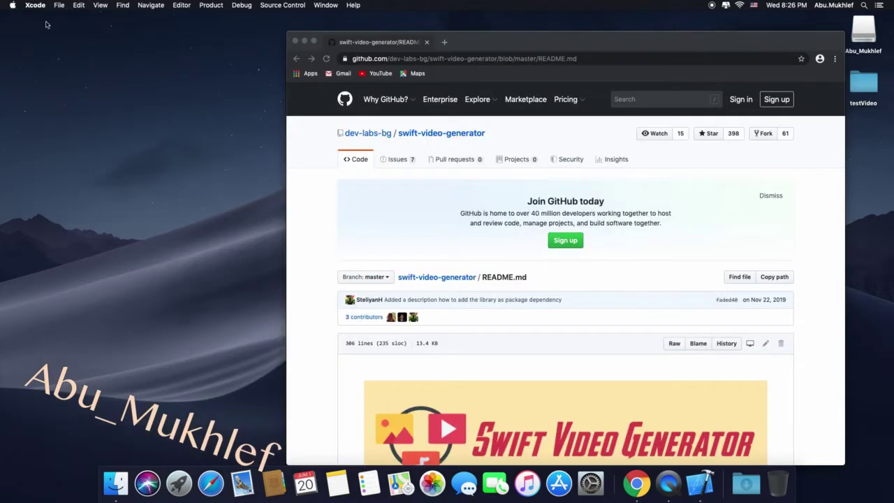
{"action": "left_click", "coordinate": [40, 7]}
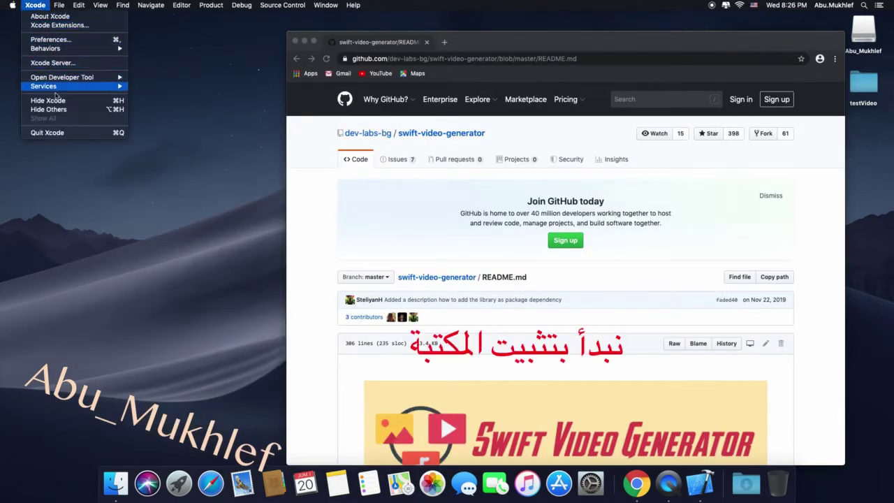
{"action": "left_click", "coordinate": [47, 133]}
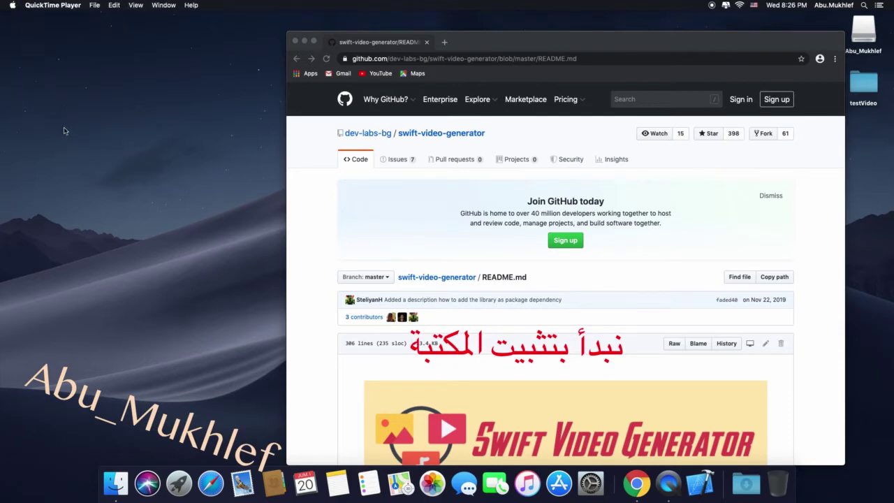
Step: Read the swift-video-generator README down to its Installation section and open the linked CocoaPods website in Chrome
{"action": "scroll", "coordinate": [471, 243], "scroll_direction": "down", "scroll_amount": 2}
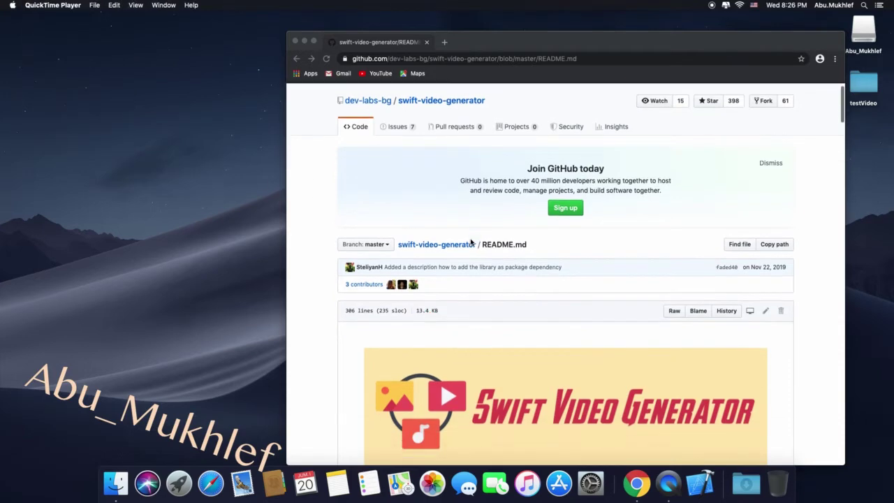
{"action": "scroll", "coordinate": [471, 242], "scroll_direction": "down", "scroll_amount": 6}
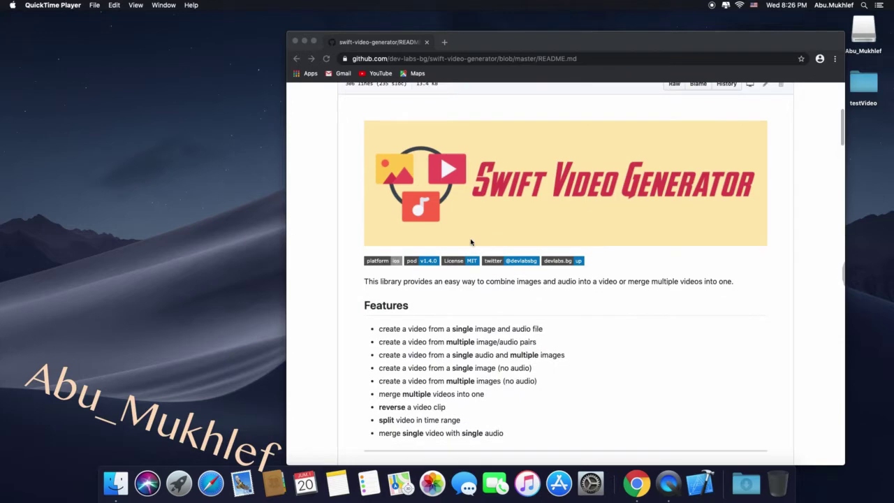
{"action": "scroll", "coordinate": [471, 242], "scroll_direction": "down", "scroll_amount": 8}
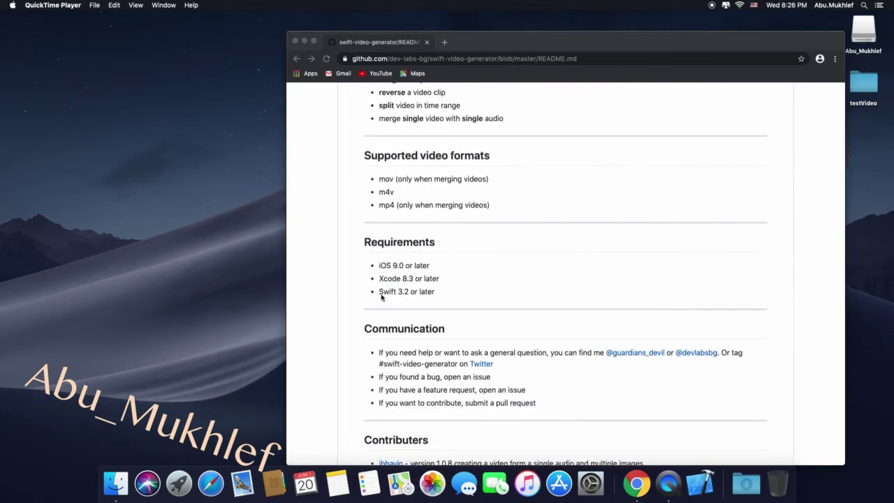
{"action": "scroll", "coordinate": [382, 293], "scroll_direction": "down", "scroll_amount": 6}
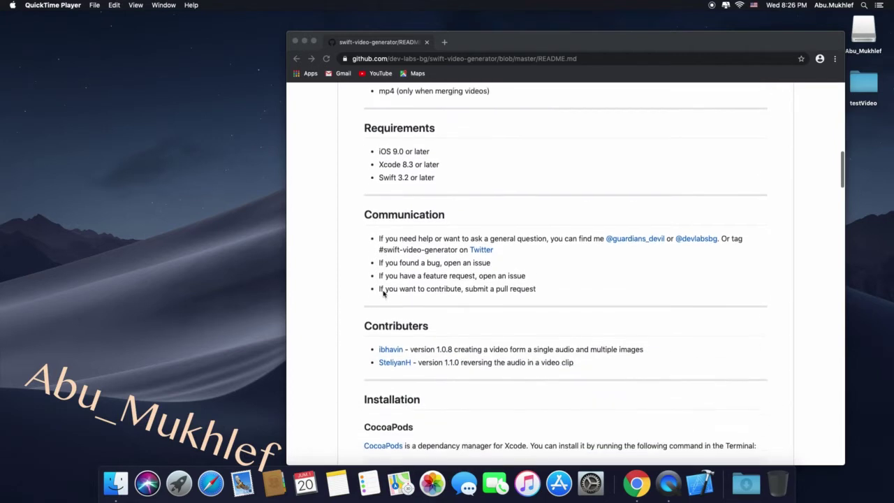
{"action": "scroll", "coordinate": [383, 294], "scroll_direction": "down", "scroll_amount": 2}
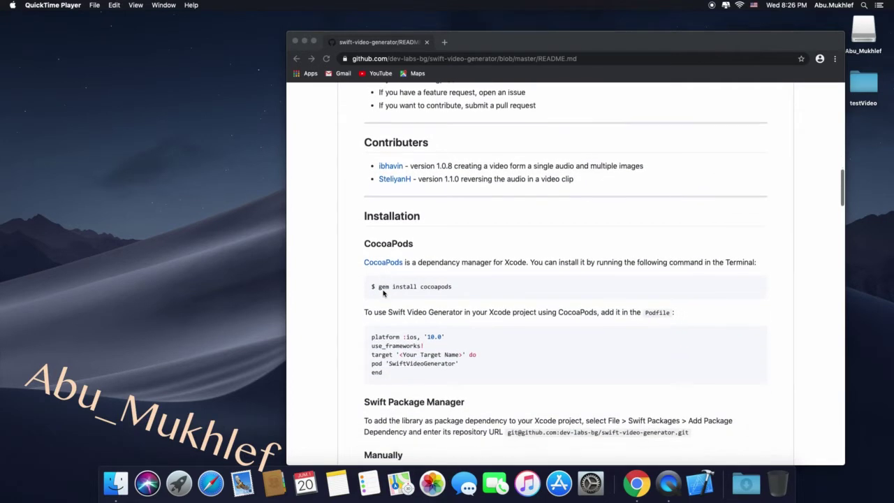
{"action": "double_click", "coordinate": [382, 207]}
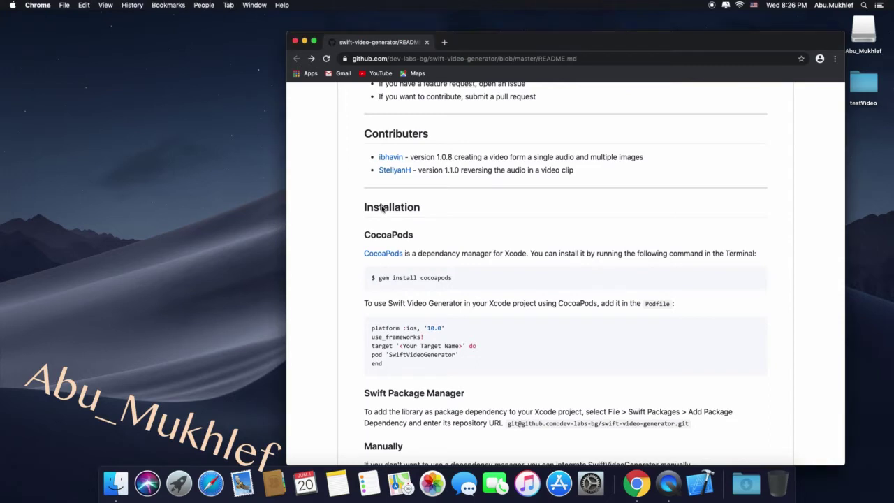
{"action": "left_click", "coordinate": [382, 245]}
{"action": "left_click", "coordinate": [380, 254]}
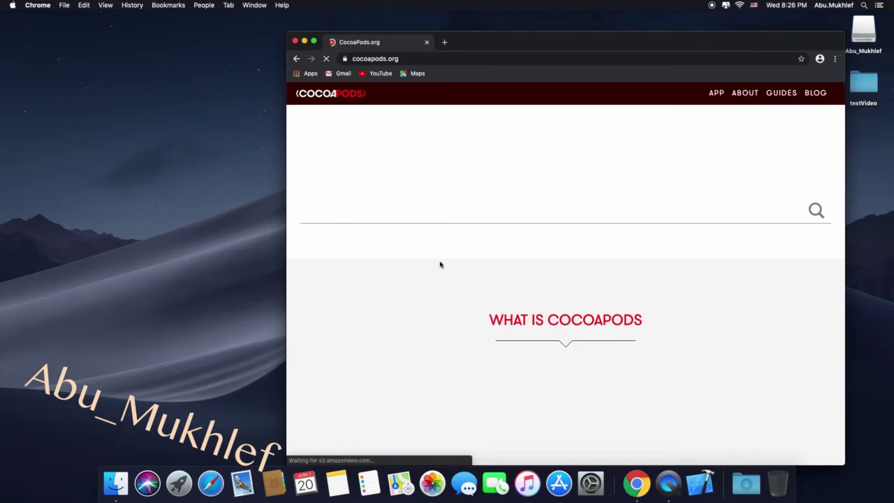
Step: Go to the Mac app page of the CocoaPods site and download CocoaPods.app
{"action": "scroll", "coordinate": [440, 264], "scroll_direction": "down", "scroll_amount": 2}
{"action": "scroll", "coordinate": [440, 264], "scroll_direction": "down", "scroll_amount": 5}
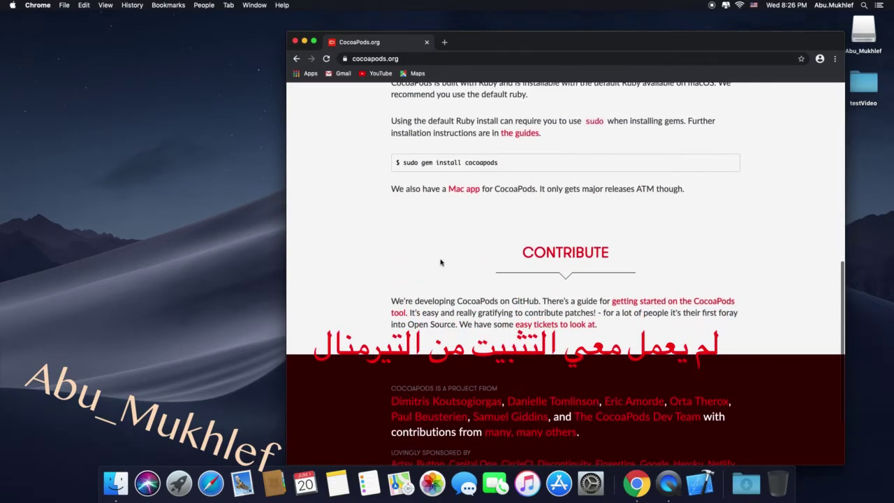
{"action": "left_click", "coordinate": [463, 190]}
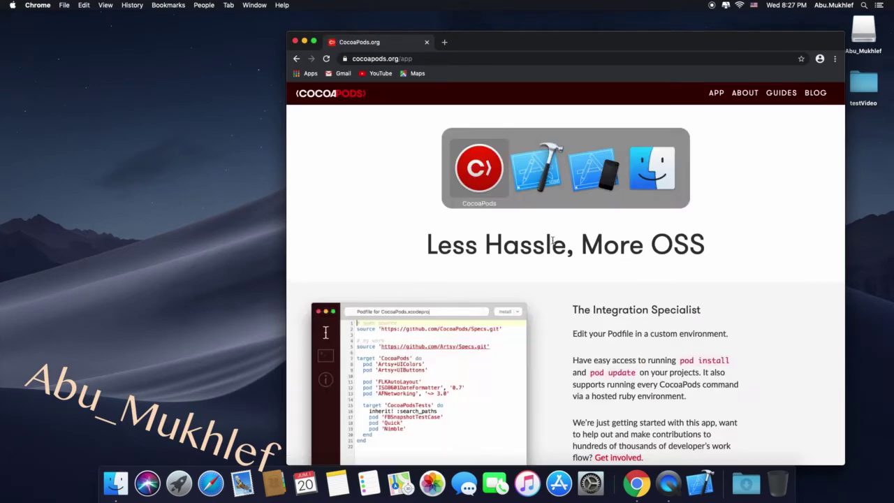
{"action": "scroll", "coordinate": [553, 241], "scroll_direction": "down", "scroll_amount": 3}
{"action": "scroll", "coordinate": [555, 245], "scroll_direction": "down", "scroll_amount": 5}
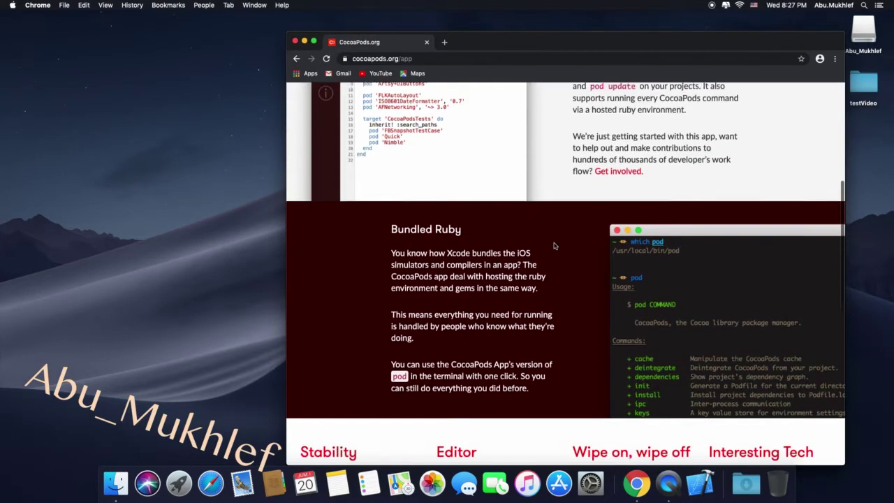
{"action": "scroll", "coordinate": [555, 246], "scroll_direction": "down", "scroll_amount": 3}
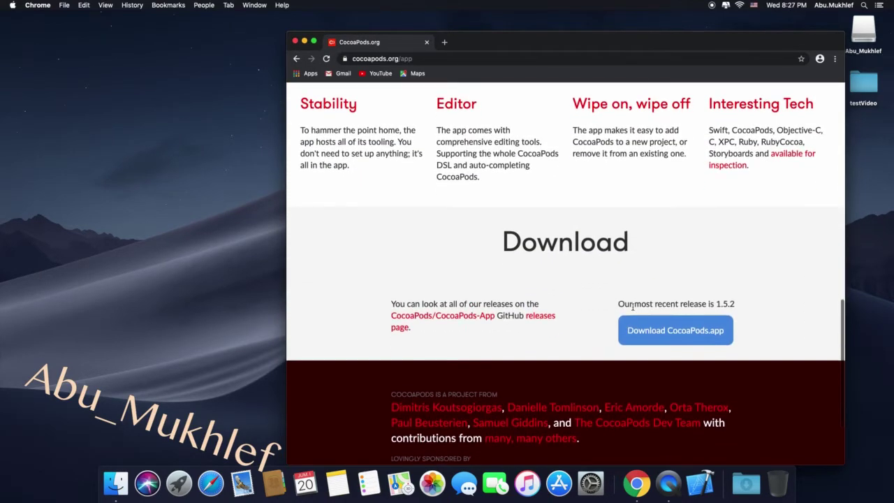
{"action": "left_click", "coordinate": [641, 333]}
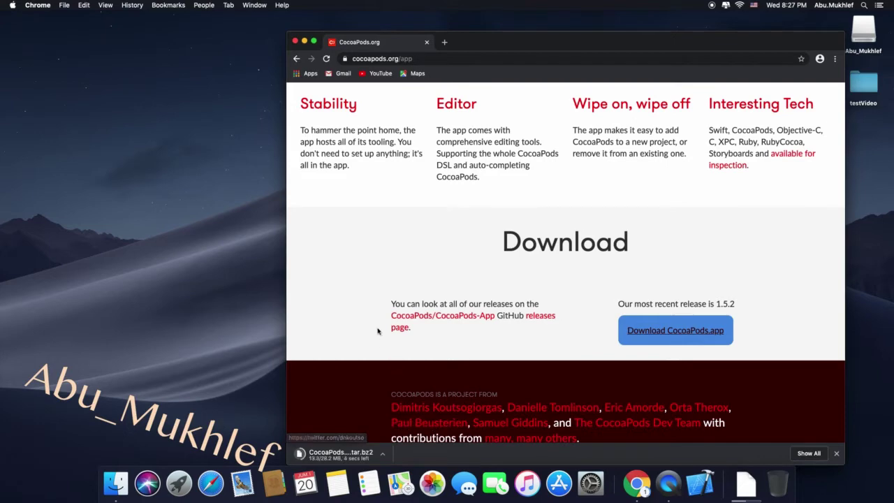
Step: Return to the swift-video-generator README and reveal the downloaded CocoaPods archive in Finder
{"action": "left_click", "coordinate": [296, 59]}
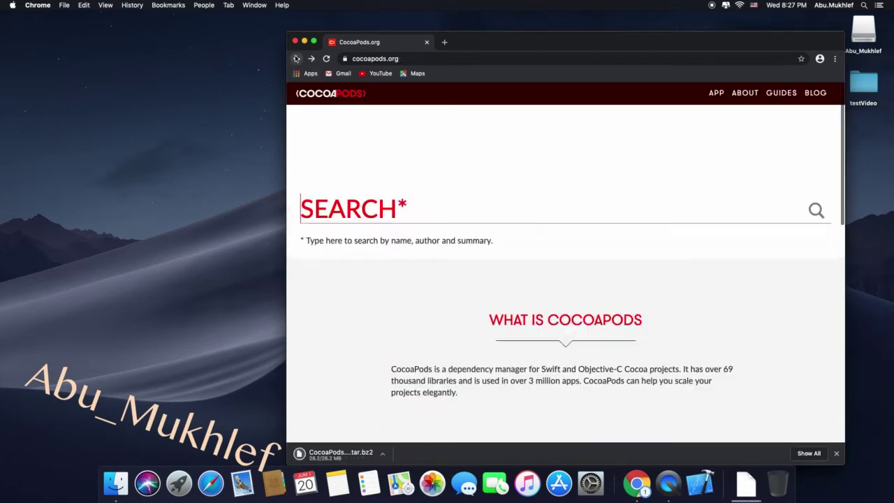
{"action": "left_click", "coordinate": [296, 59]}
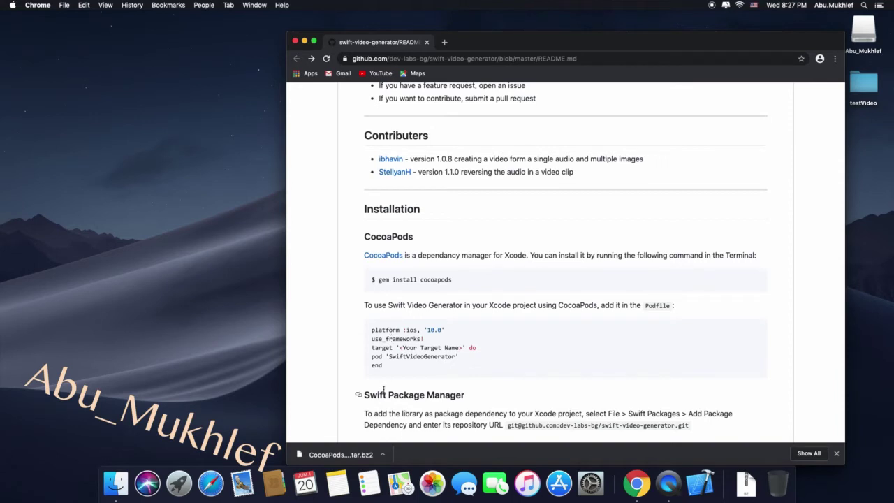
{"action": "left_click", "coordinate": [383, 454]}
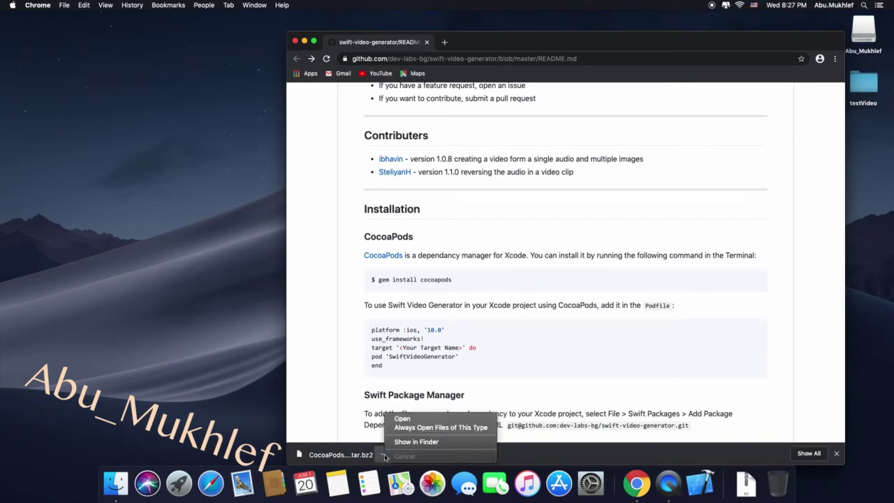
{"action": "left_click", "coordinate": [416, 443]}
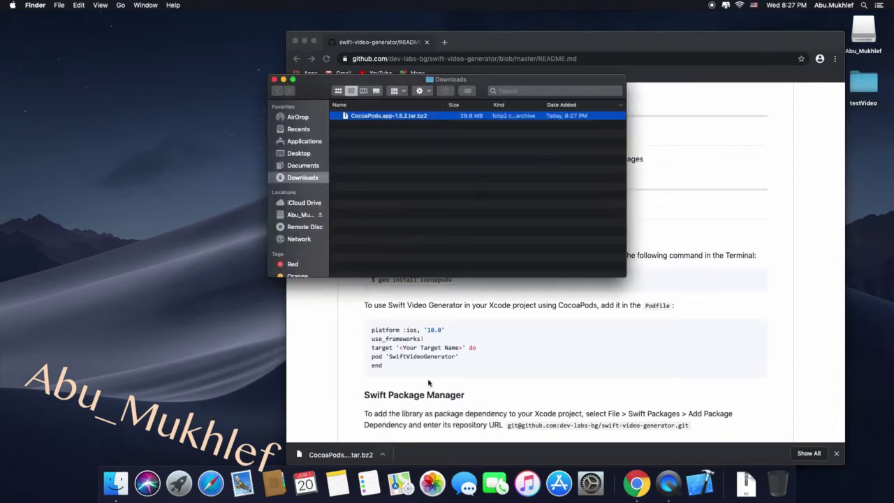
Step: Extract CocoaPods.app-1.5.2.tar.bz2, launch the CocoaPods app allowing it to open, and close the Downloads window
{"action": "double_click", "coordinate": [391, 116]}
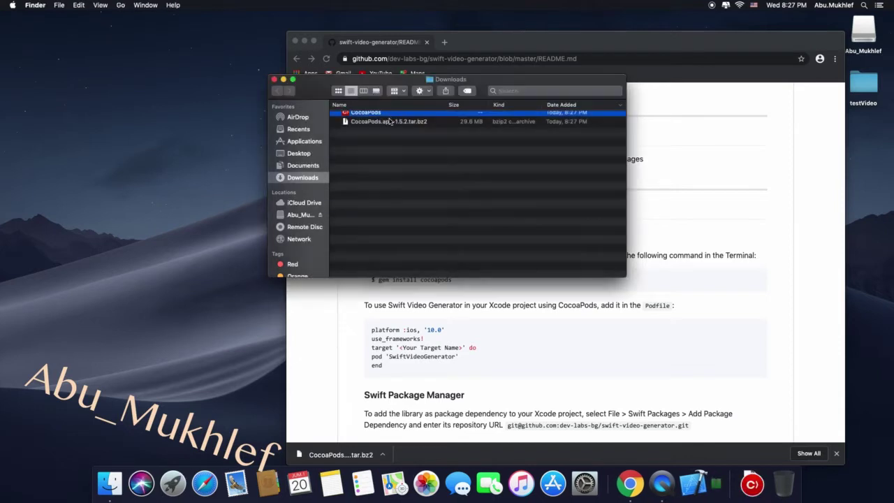
{"action": "double_click", "coordinate": [369, 118]}
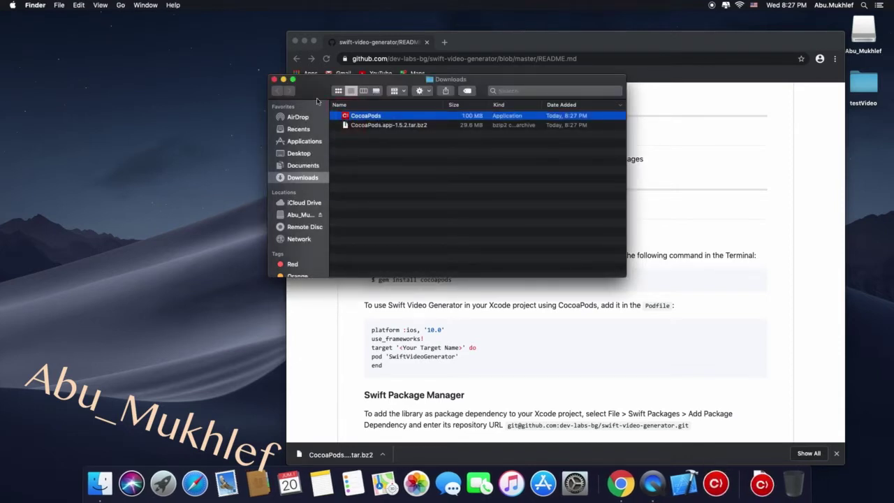
{"action": "left_click", "coordinate": [275, 80]}
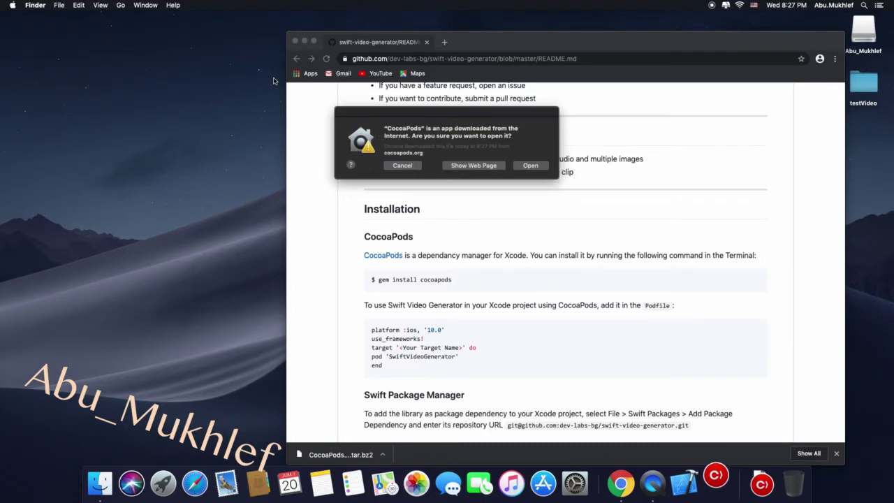
{"action": "left_click", "coordinate": [539, 172]}
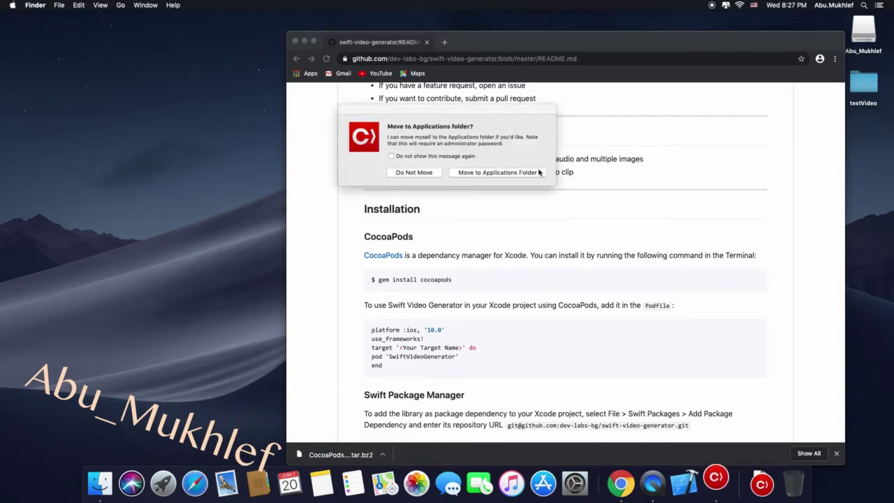
Step: Have CocoaPods move itself to the Applications folder and not show this message again
{"action": "left_click", "coordinate": [415, 157]}
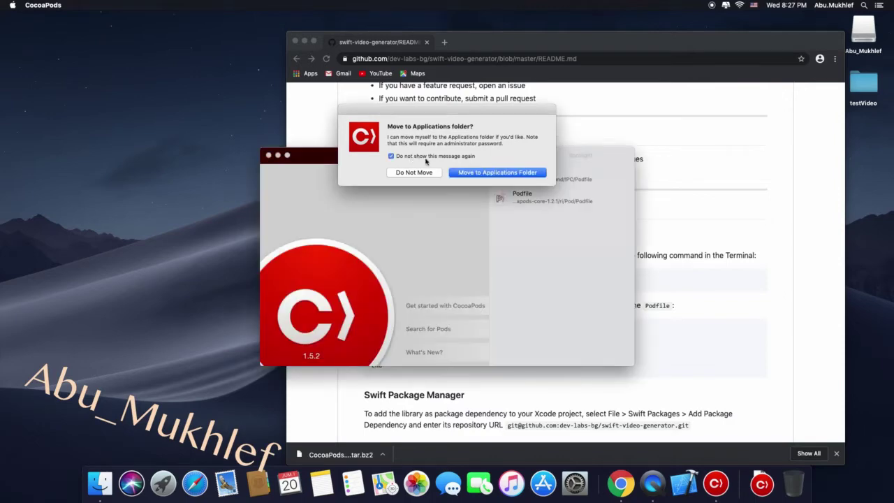
{"action": "left_click", "coordinate": [466, 173]}
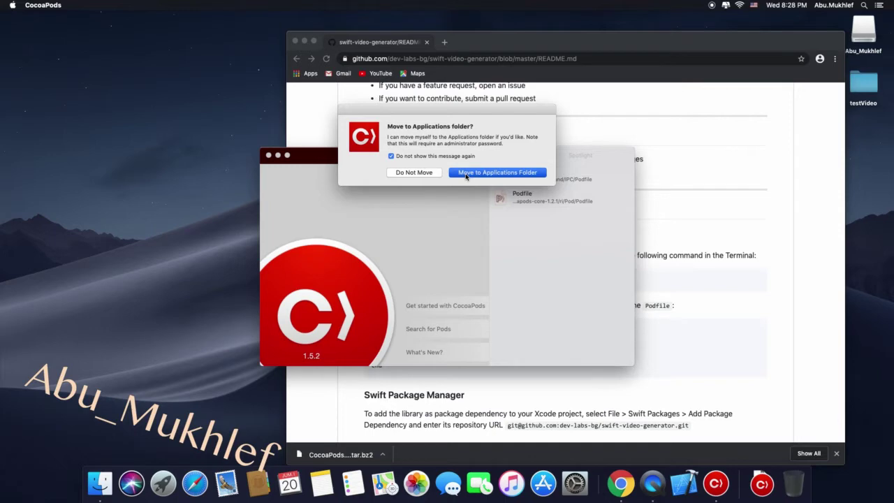
{"action": "left_click", "coordinate": [466, 173]}
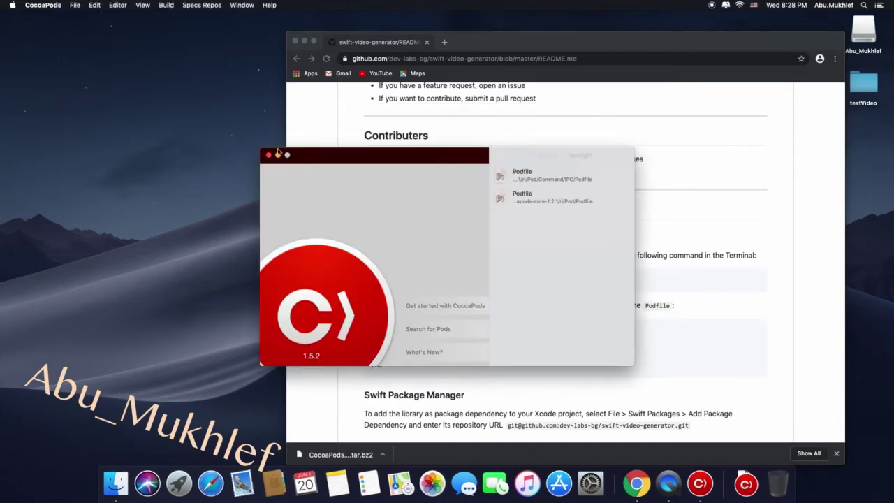
Step: Create a new Podfile from testVideo.xcodeproj in the Desktop's testVideo folder and close the CocoaPods welcome window
{"action": "left_click", "coordinate": [75, 5]}
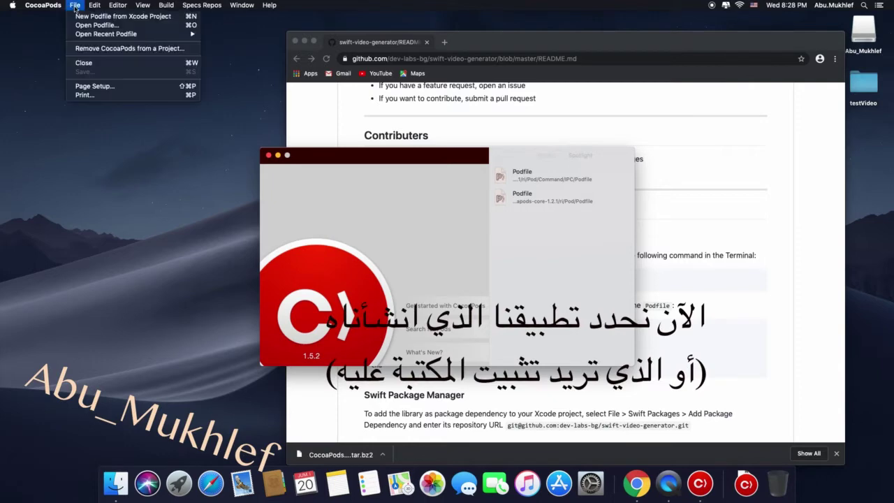
{"action": "left_click", "coordinate": [83, 17]}
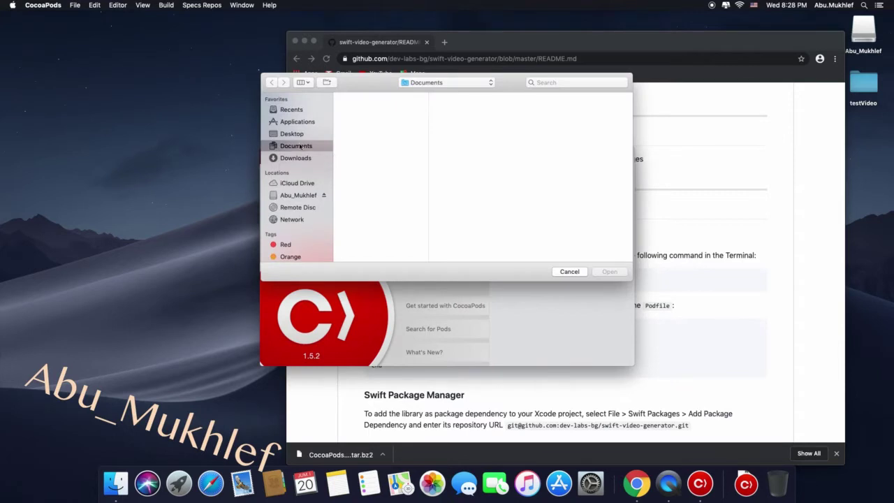
{"action": "left_click", "coordinate": [286, 135]}
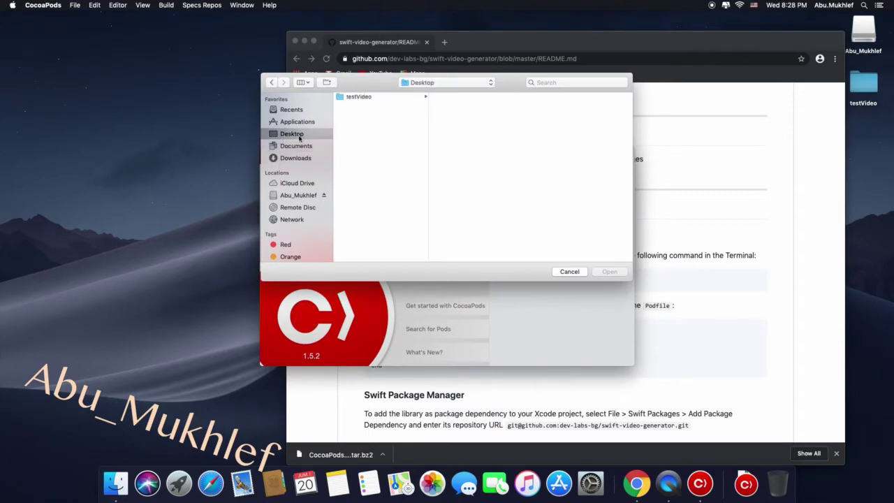
{"action": "left_click", "coordinate": [372, 99]}
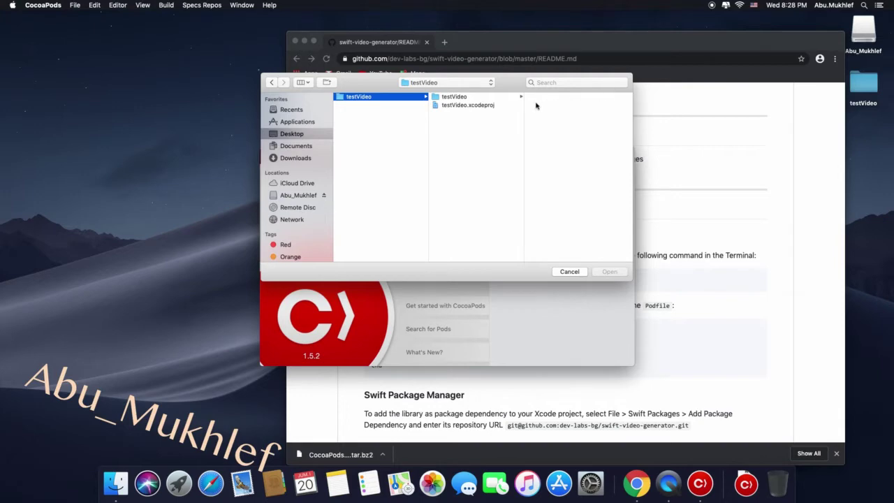
{"action": "left_click", "coordinate": [487, 108]}
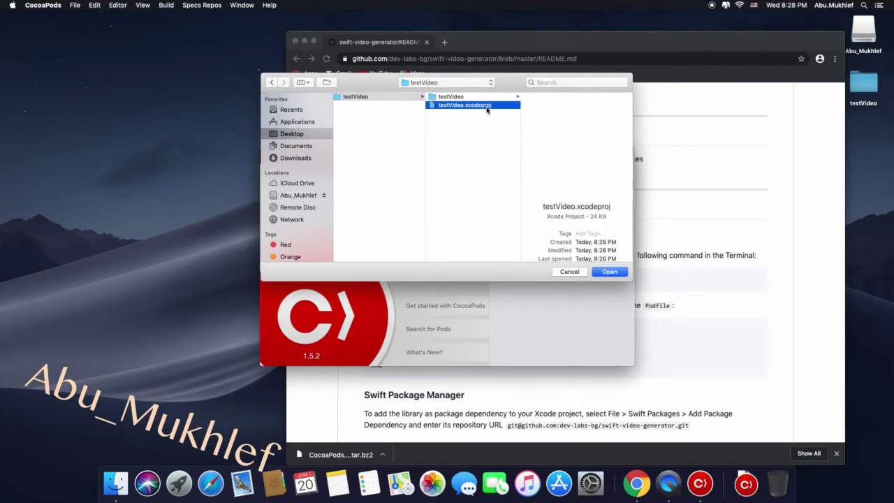
{"action": "left_click", "coordinate": [610, 273]}
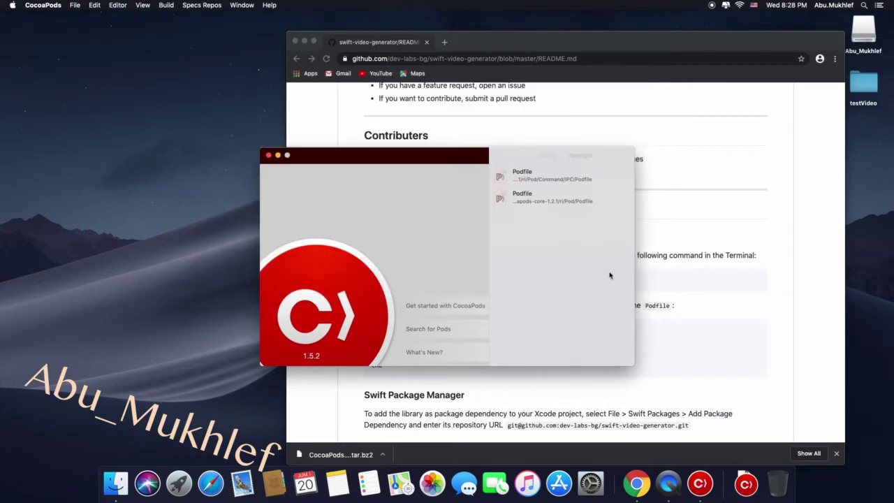
{"action": "left_click", "coordinate": [353, 203]}
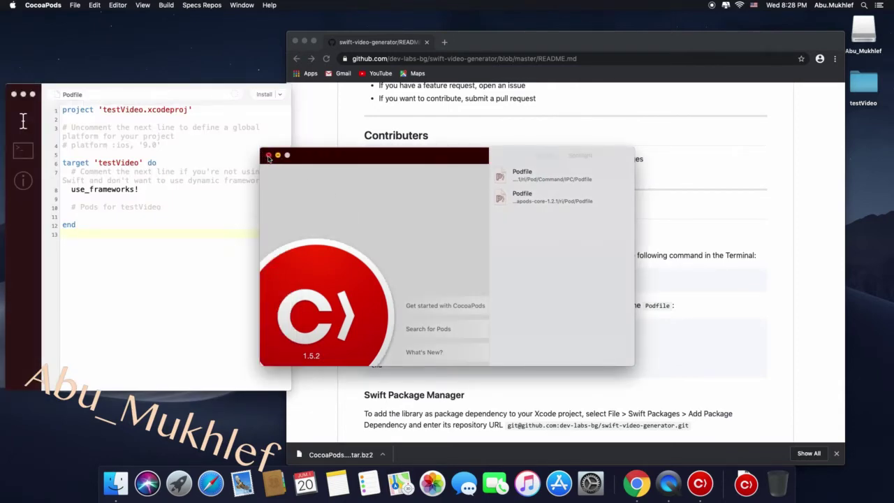
{"action": "left_click", "coordinate": [268, 155]}
Step: Copy the README's platform :ios, '10.0' and use_frameworks! lines into the Podfile directly above the testVideo target line
{"action": "left_click", "coordinate": [325, 187]}
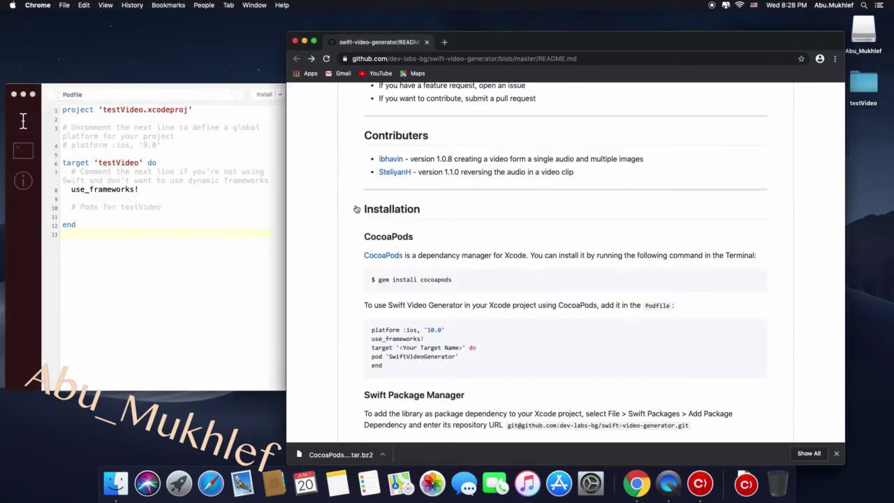
{"action": "scroll", "coordinate": [447, 220], "scroll_direction": "down", "scroll_amount": 2}
{"action": "scroll", "coordinate": [447, 220], "scroll_direction": "down", "scroll_amount": 1}
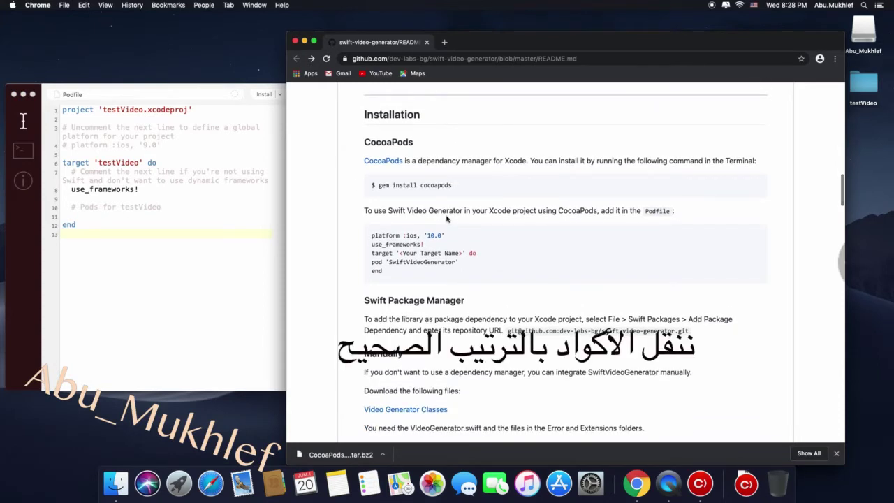
{"action": "scroll", "coordinate": [446, 219], "scroll_direction": "down", "scroll_amount": 2}
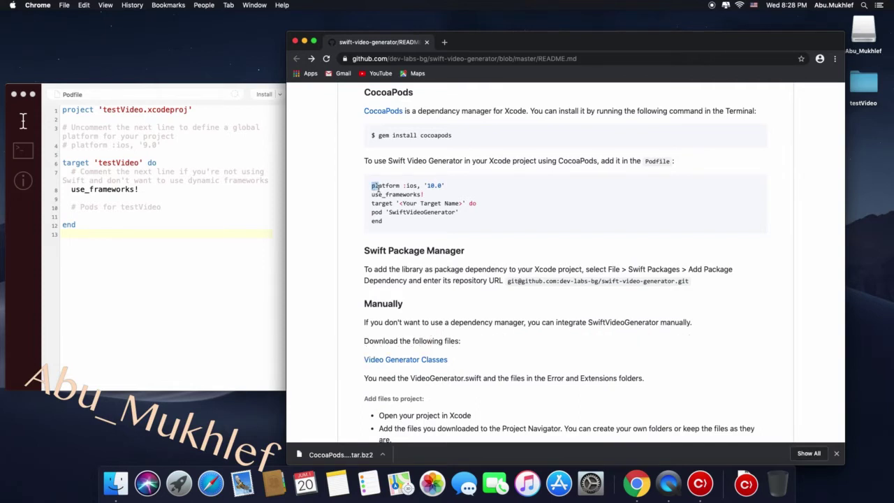
{"action": "left_click_drag", "start_coordinate": [375, 186], "coordinate": [413, 193]}
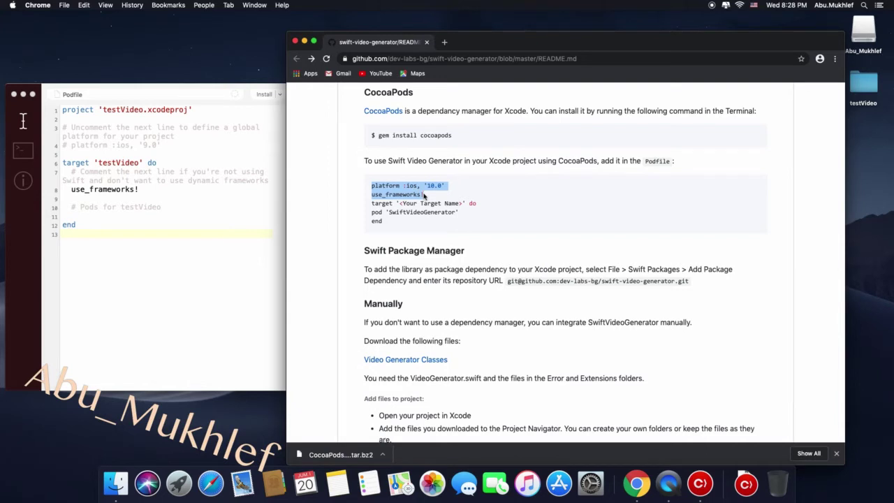
{"action": "right_click", "coordinate": [423, 196]}
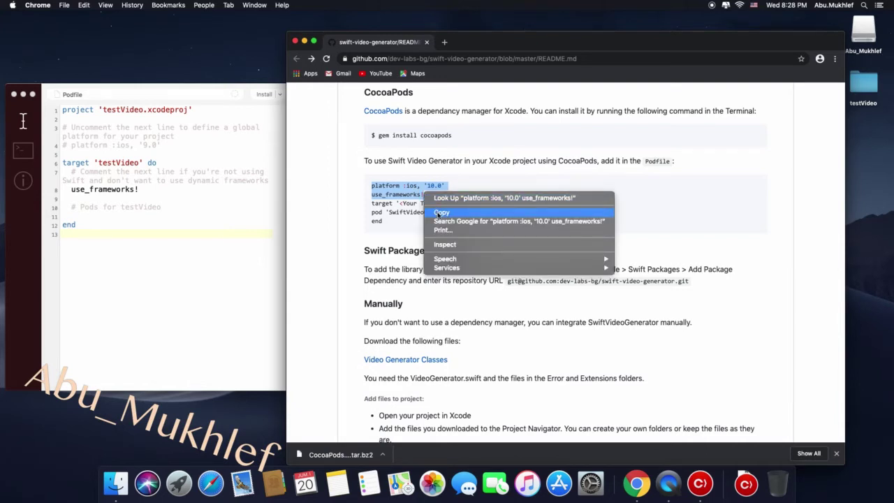
{"action": "left_click", "coordinate": [438, 214]}
{"action": "left_click", "coordinate": [189, 187]}
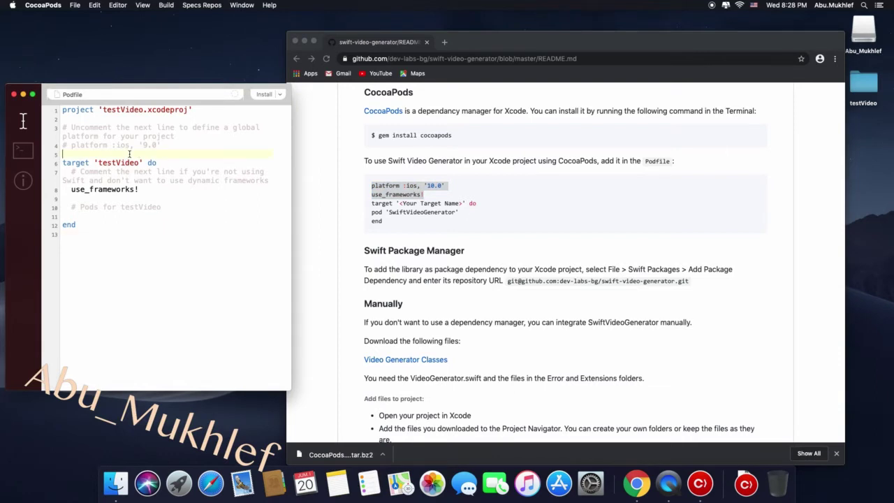
{"action": "key", "text": "super+v"}
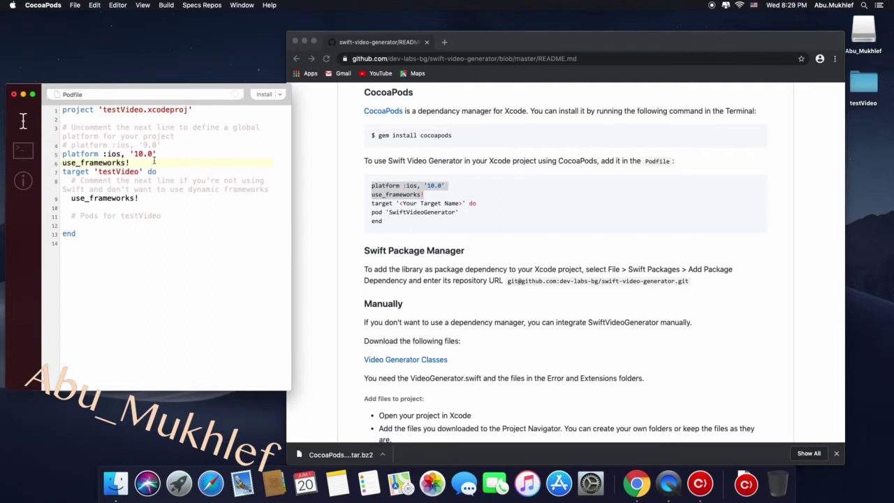
Step: Replace use_frameworks! inside the Podfile's testVideo target with the README's pod 'SwiftVideoGenerator' line and install the pods
{"action": "left_click", "coordinate": [415, 208]}
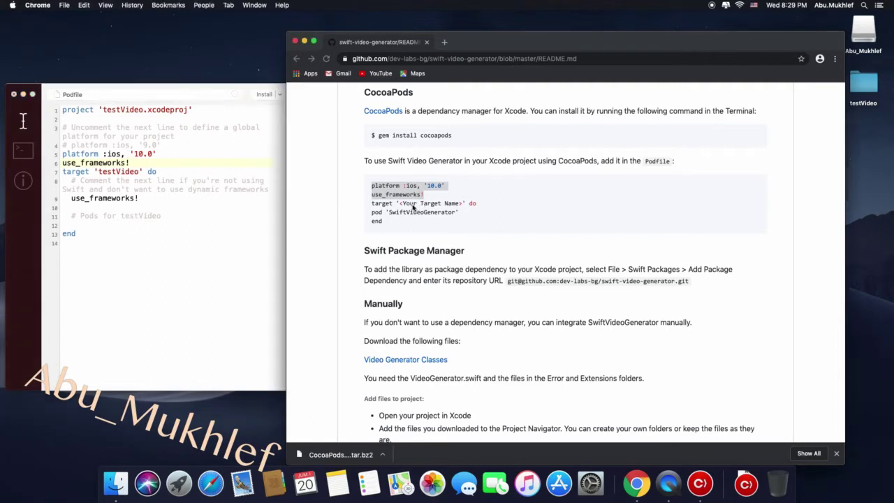
{"action": "left_click_drag", "start_coordinate": [412, 204], "coordinate": [430, 207]}
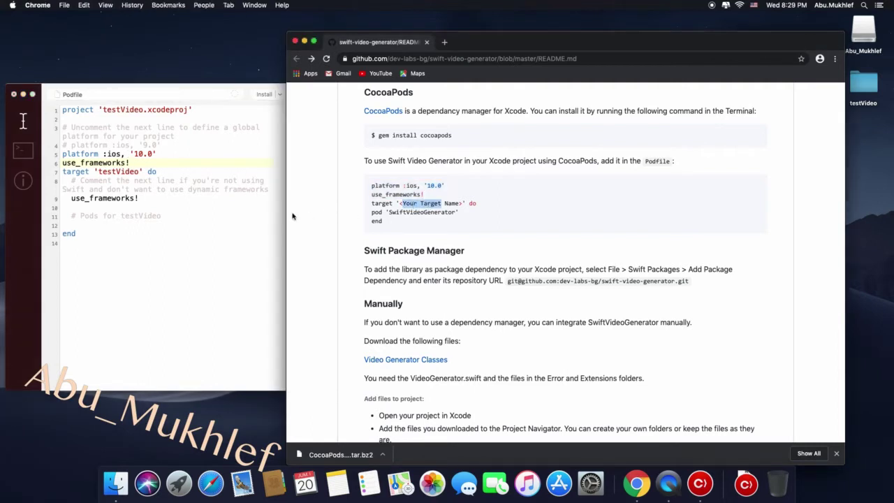
{"action": "left_click", "coordinate": [99, 174]}
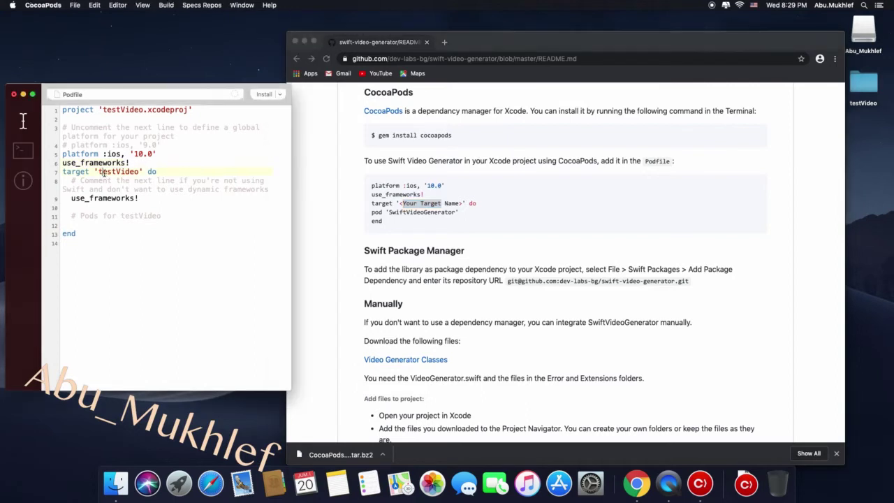
{"action": "triple_click", "coordinate": [103, 174]}
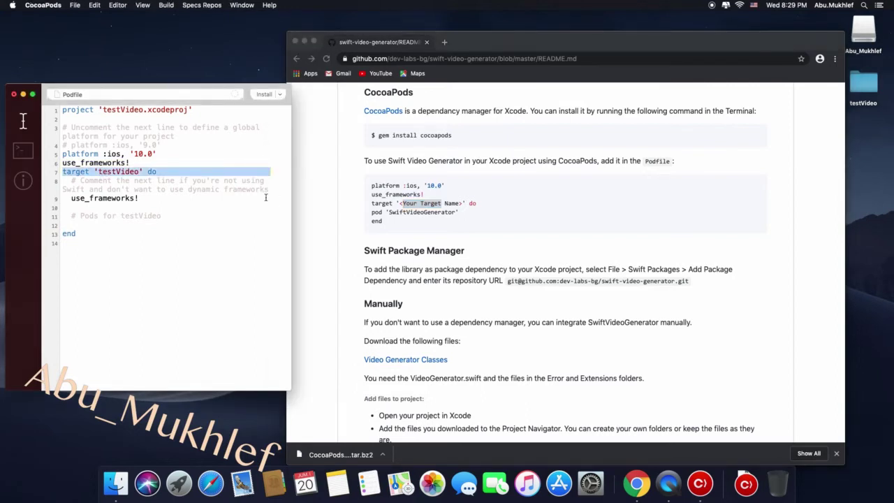
{"action": "left_click", "coordinate": [373, 215]}
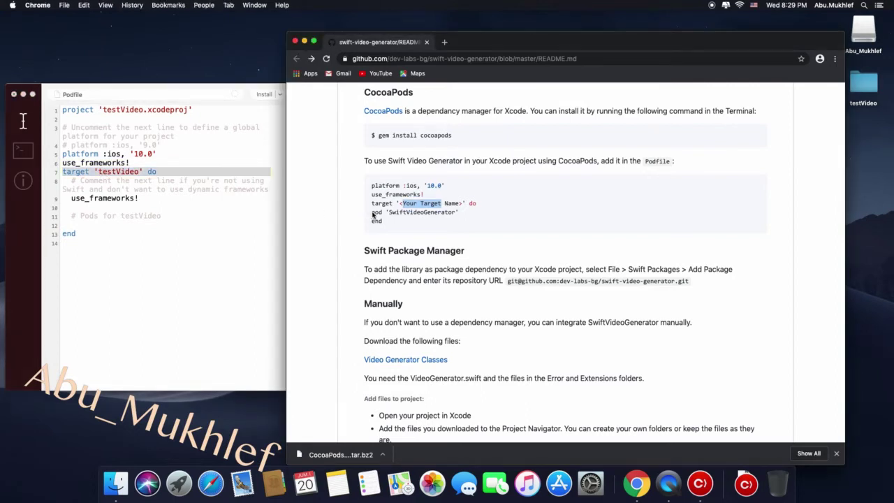
{"action": "left_click", "coordinate": [372, 213]}
{"action": "left_click_drag", "start_coordinate": [373, 212], "coordinate": [459, 212]}
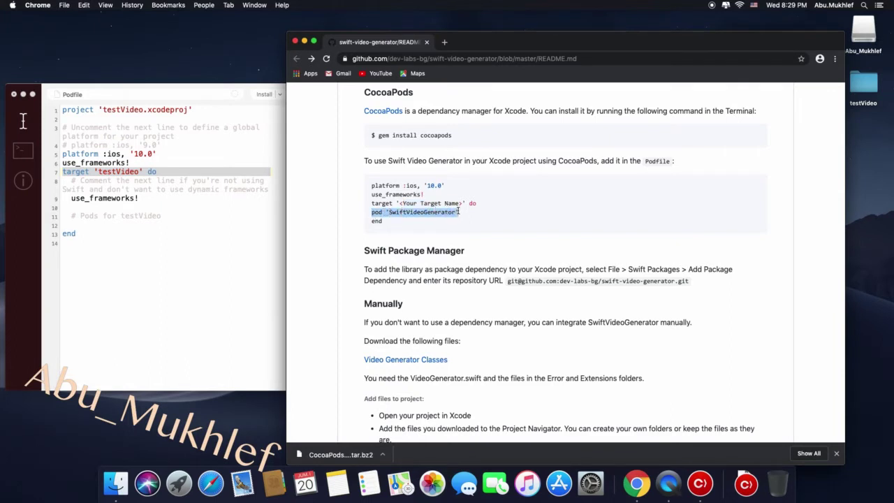
{"action": "right_click", "coordinate": [457, 213]}
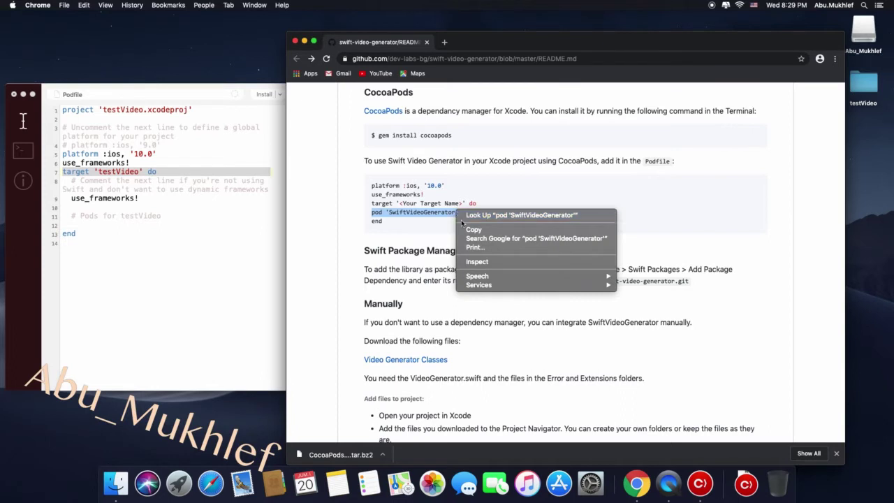
{"action": "left_click", "coordinate": [465, 230]}
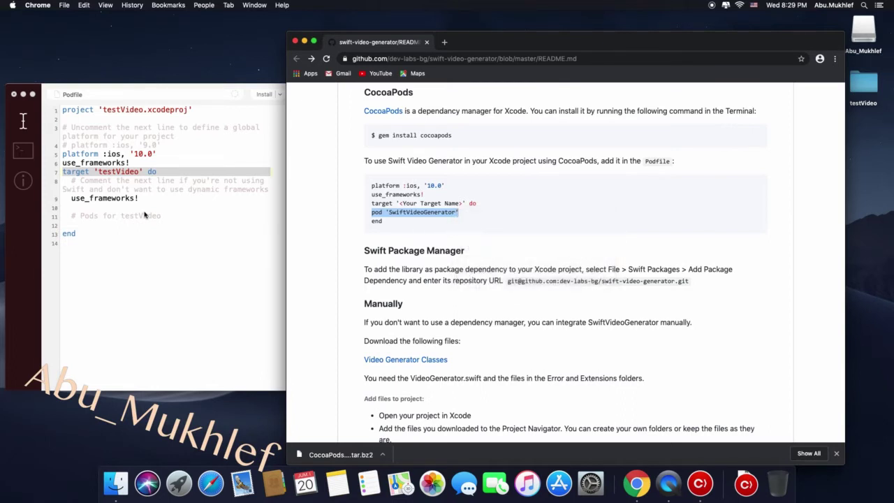
{"action": "left_click", "coordinate": [112, 199]}
{"action": "left_click", "coordinate": [112, 199]}
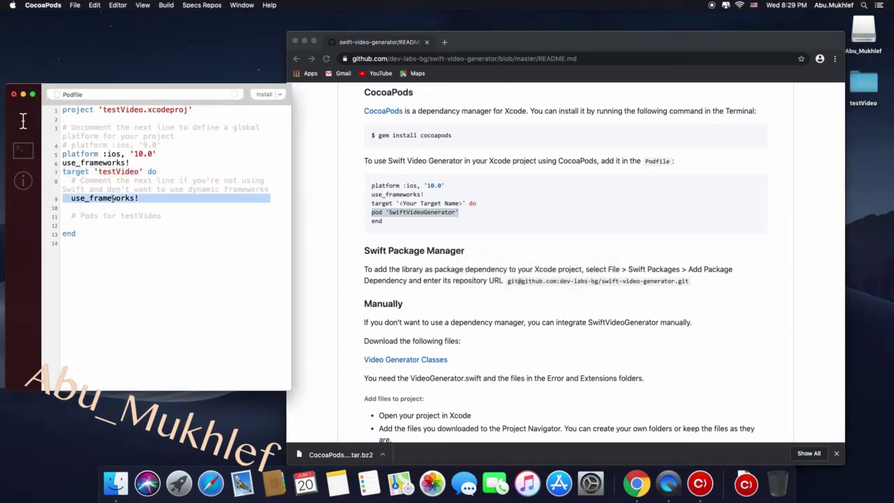
{"action": "key", "text": "BackSpace"}
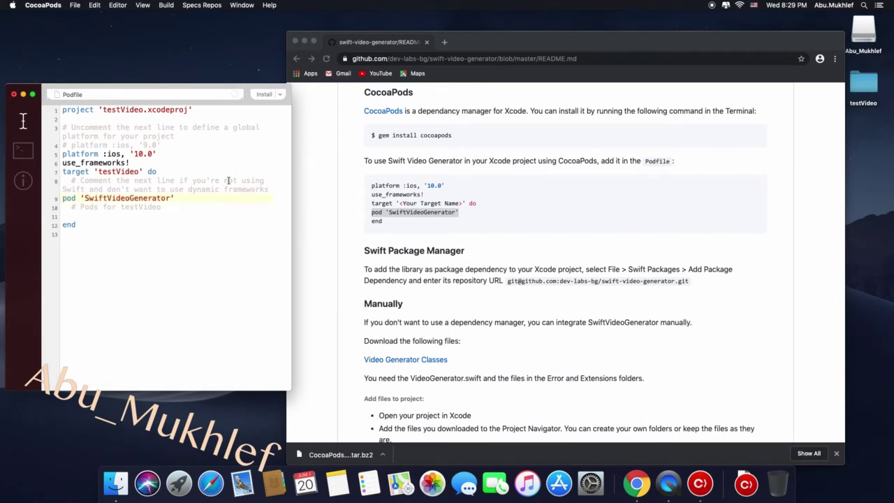
{"action": "left_click", "coordinate": [264, 96]}
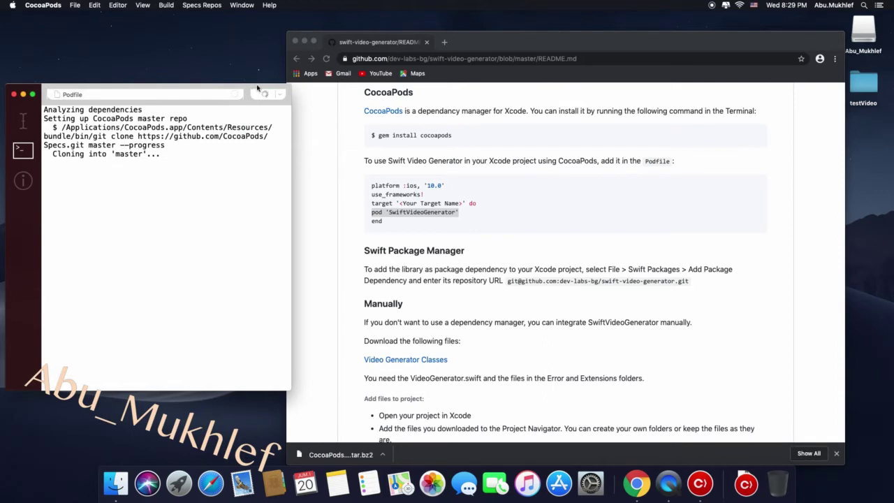
Step: Read the README's Swift Package Manager instructions while the pods install, and review the end of the installation log
{"action": "left_click", "coordinate": [326, 165]}
{"action": "scroll", "coordinate": [326, 166], "scroll_direction": "down", "scroll_amount": 1}
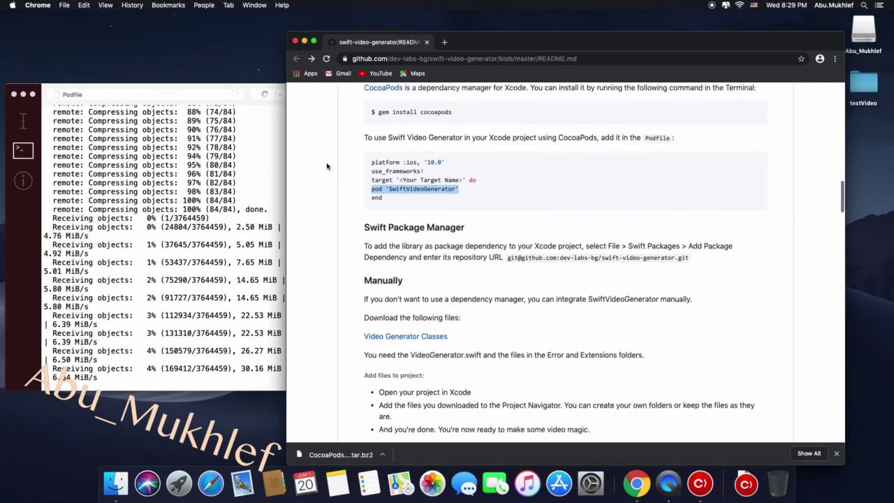
{"action": "scroll", "coordinate": [332, 166], "scroll_direction": "down", "scroll_amount": 4}
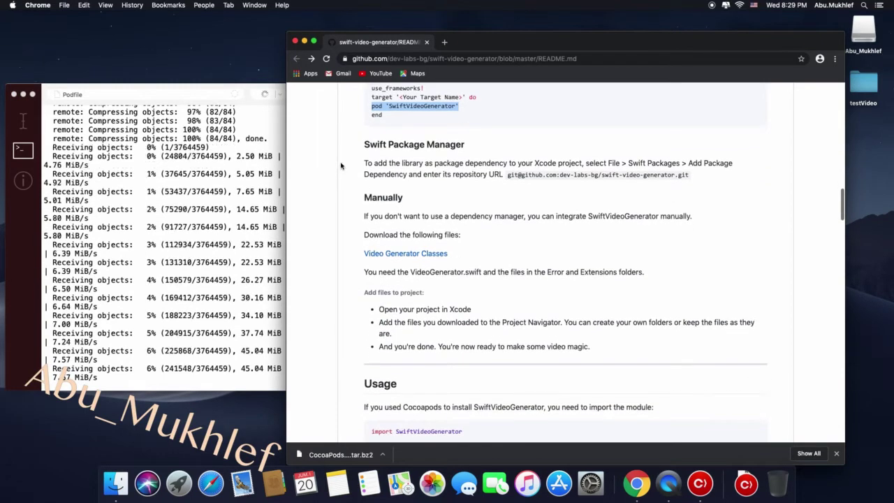
{"action": "left_click_drag", "start_coordinate": [382, 145], "coordinate": [433, 144]}
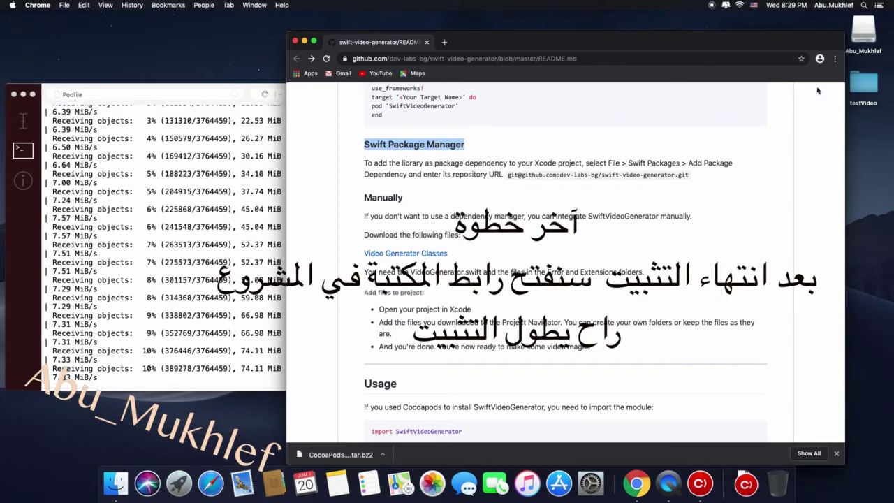
{"action": "left_click", "coordinate": [859, 92]}
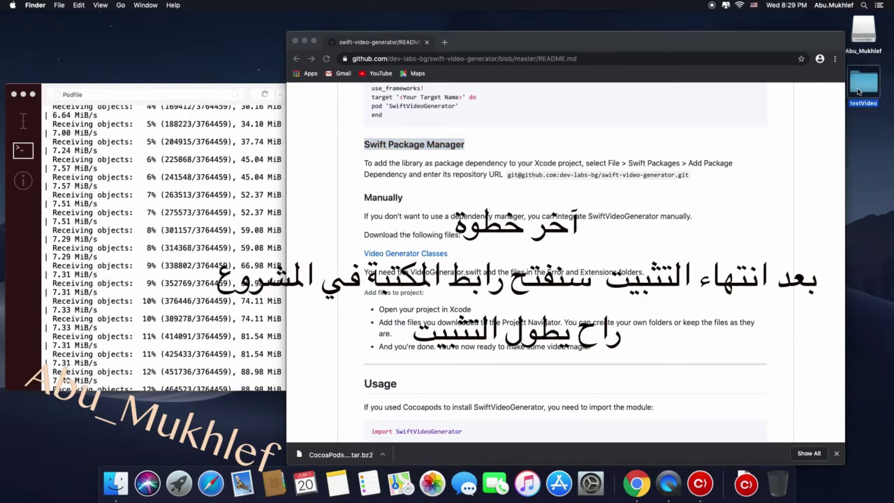
{"action": "triple_click", "coordinate": [395, 144]}
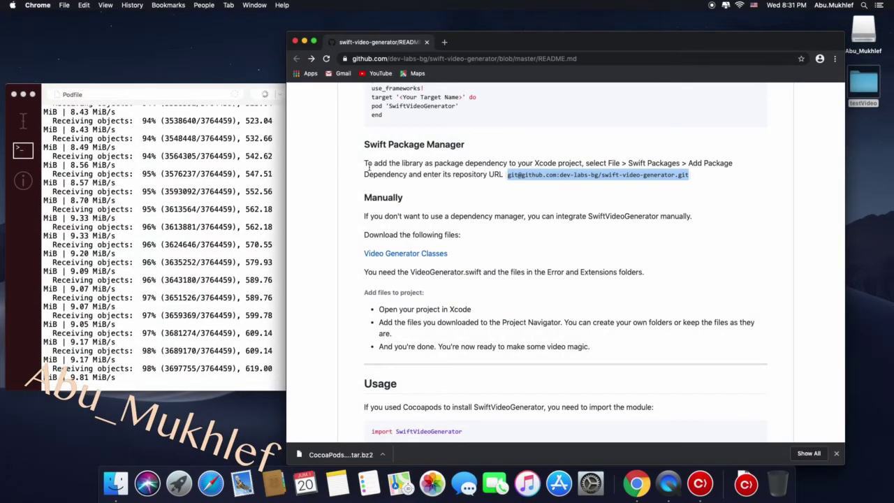
{"action": "left_click_drag", "start_coordinate": [364, 164], "coordinate": [507, 166]}
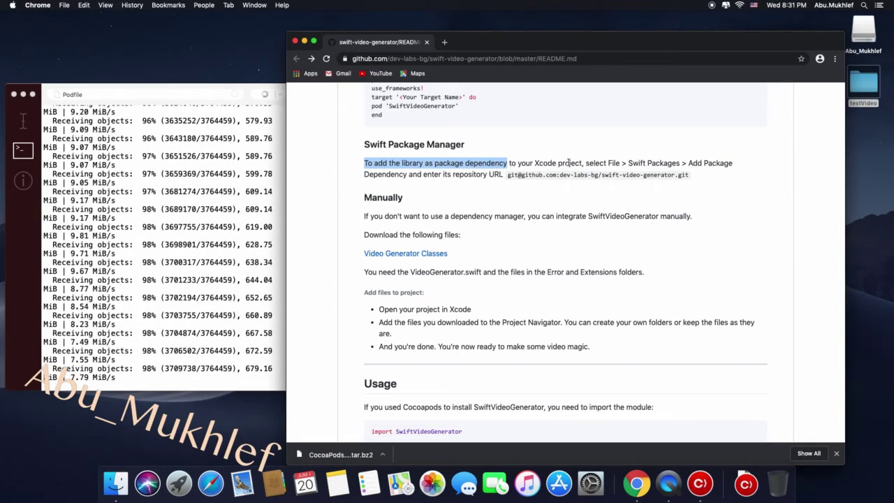
{"action": "double_click", "coordinate": [595, 163]}
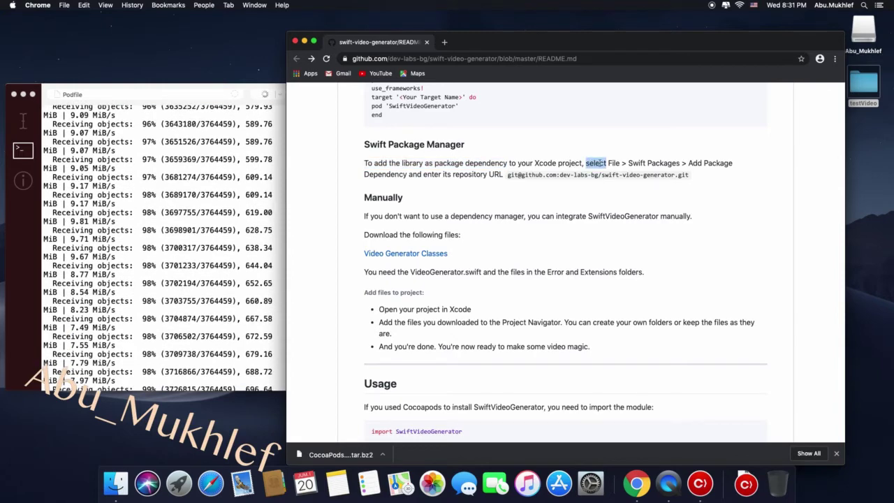
{"action": "left_click_drag", "start_coordinate": [602, 162], "coordinate": [704, 160]}
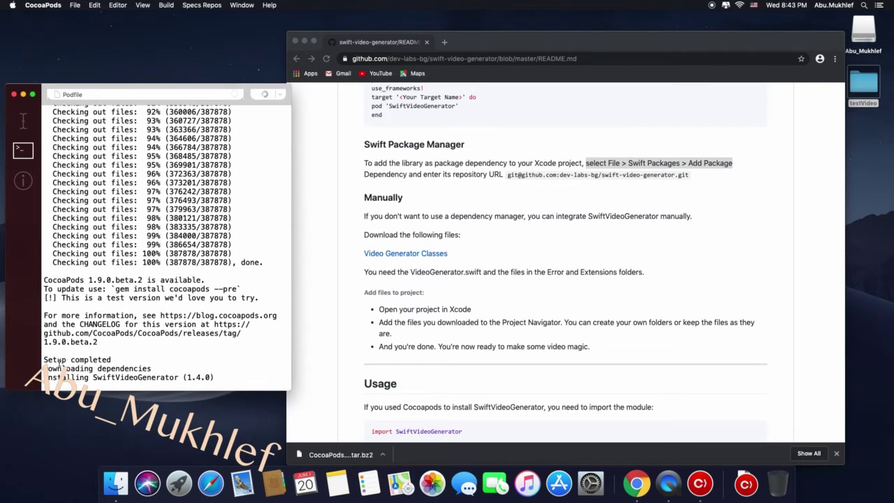
{"action": "left_click_drag", "start_coordinate": [60, 359], "coordinate": [129, 376]}
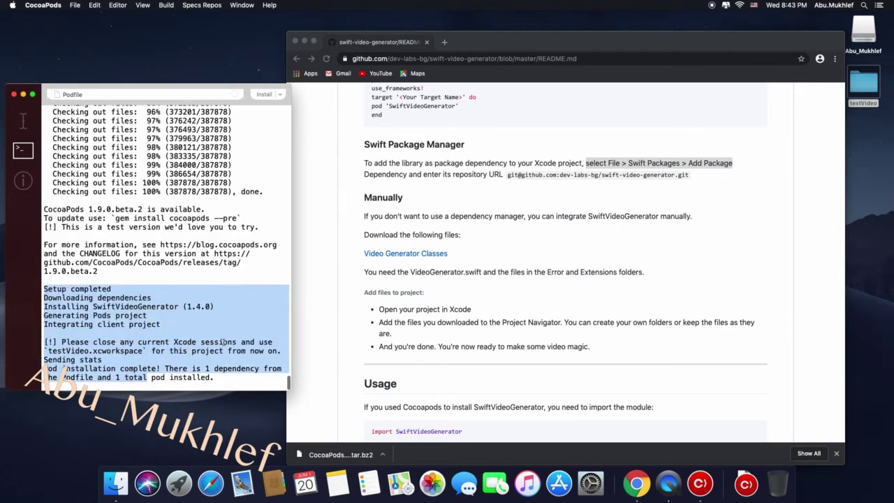
{"action": "left_click", "coordinate": [243, 335]}
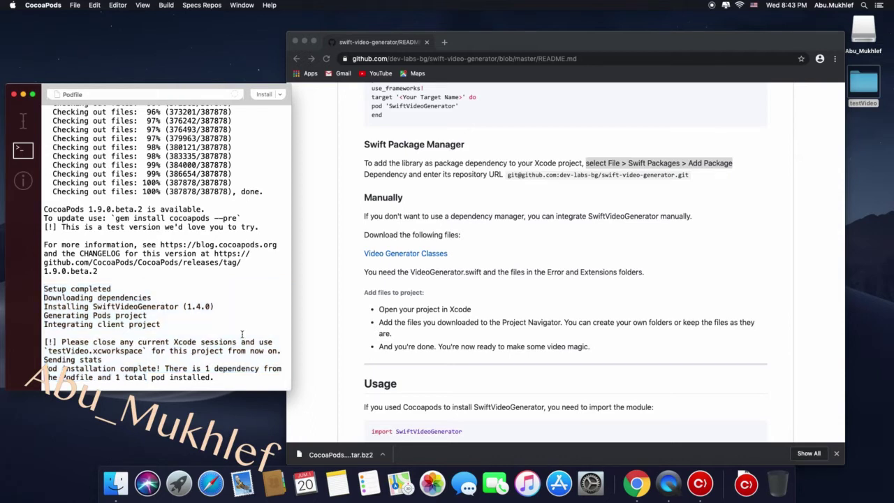
Step: Review the installation log's note about using testVideo.xcworkspace, close the Podfile window and quit CocoaPods
{"action": "double_click", "coordinate": [79, 341]}
{"action": "left_click_drag", "start_coordinate": [79, 341], "coordinate": [205, 338]}
{"action": "double_click", "coordinate": [113, 352]}
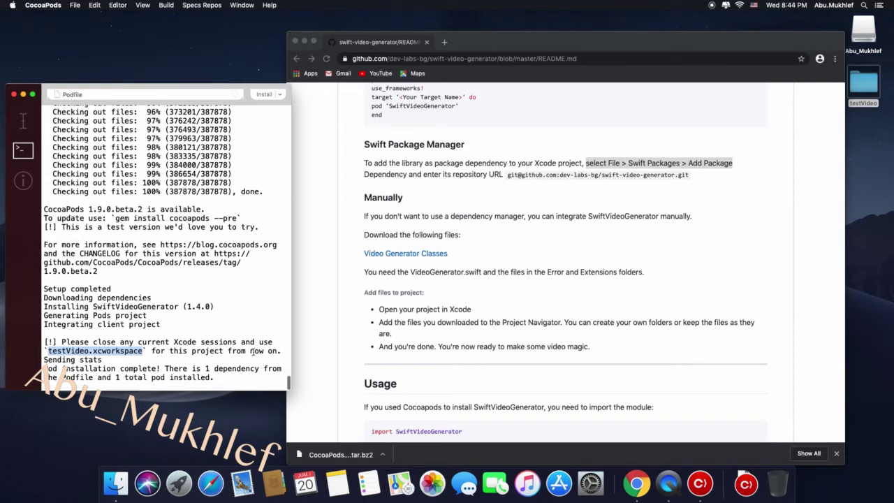
{"action": "left_click_drag", "start_coordinate": [252, 351], "coordinate": [270, 351]}
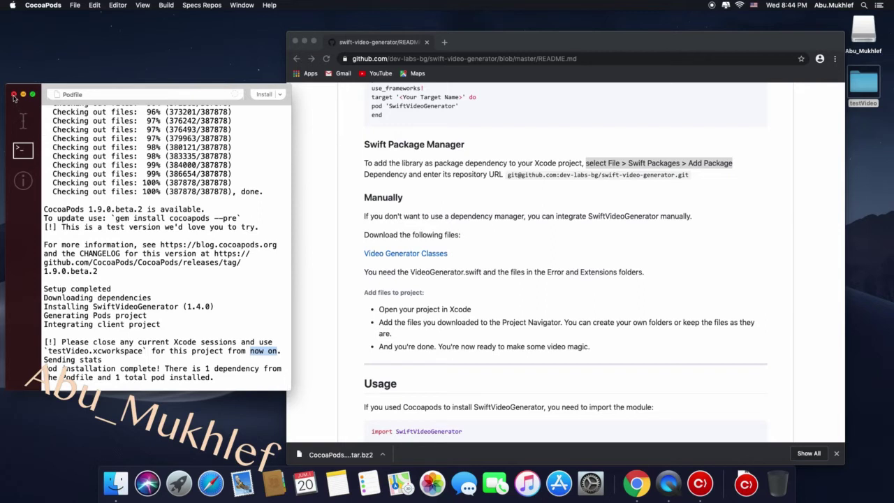
{"action": "left_click", "coordinate": [13, 95]}
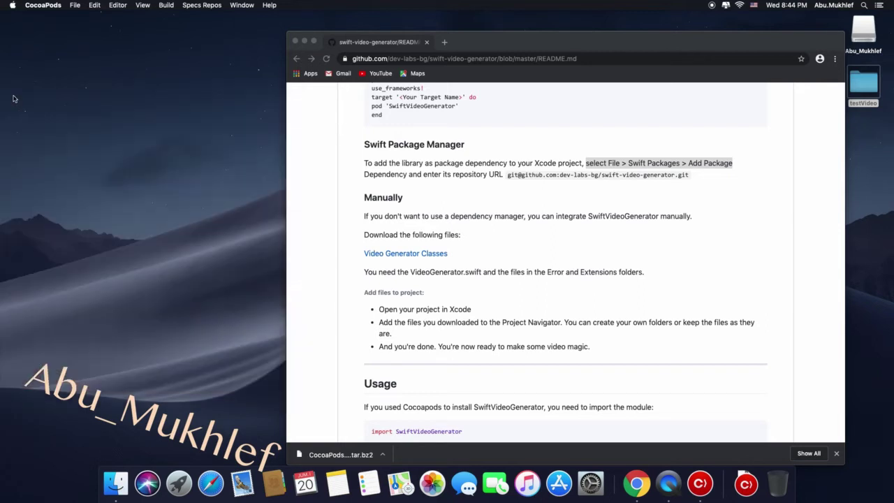
{"action": "left_click", "coordinate": [40, 5]}
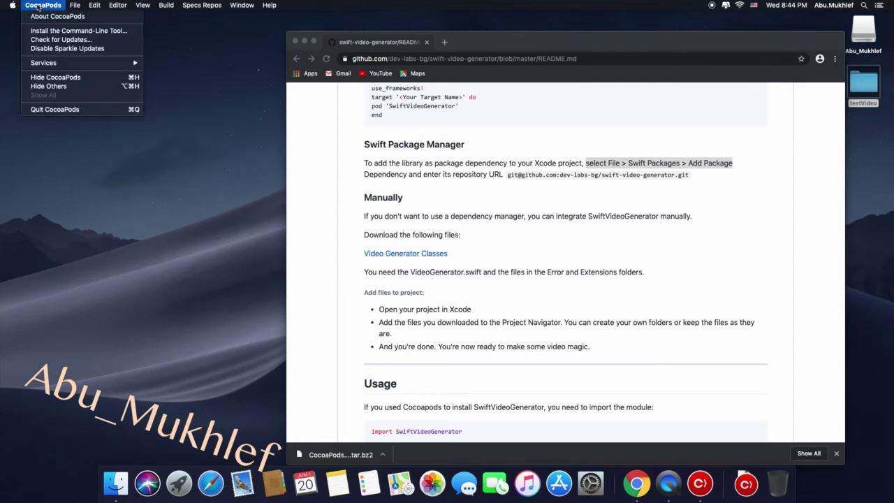
{"action": "left_click", "coordinate": [69, 111]}
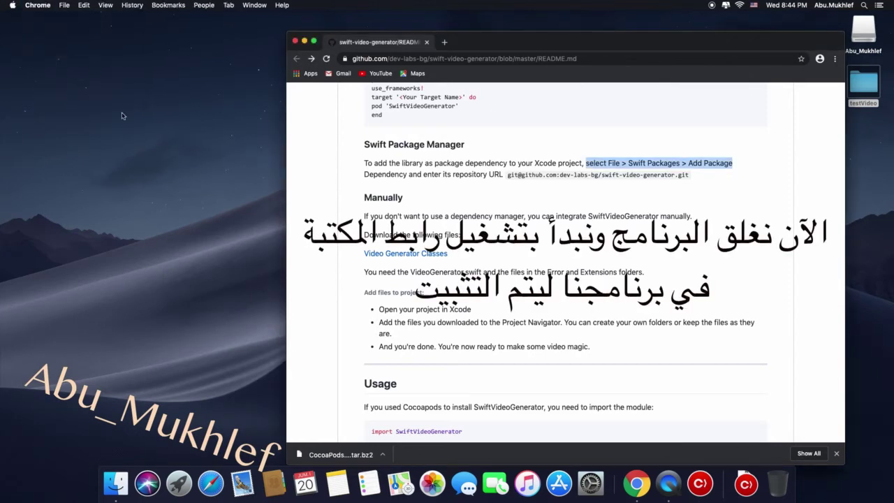
{"action": "left_click_drag", "start_coordinate": [364, 145], "coordinate": [432, 143]}
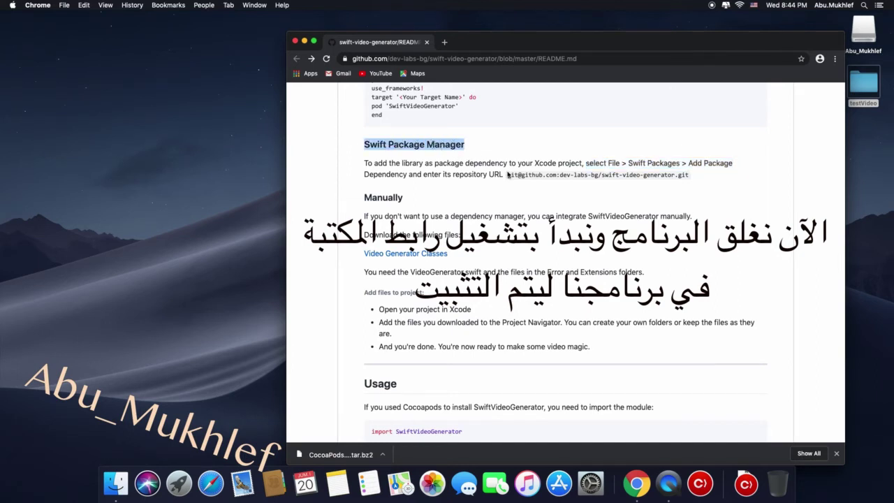
{"action": "left_click_drag", "start_coordinate": [509, 174], "coordinate": [676, 175]}
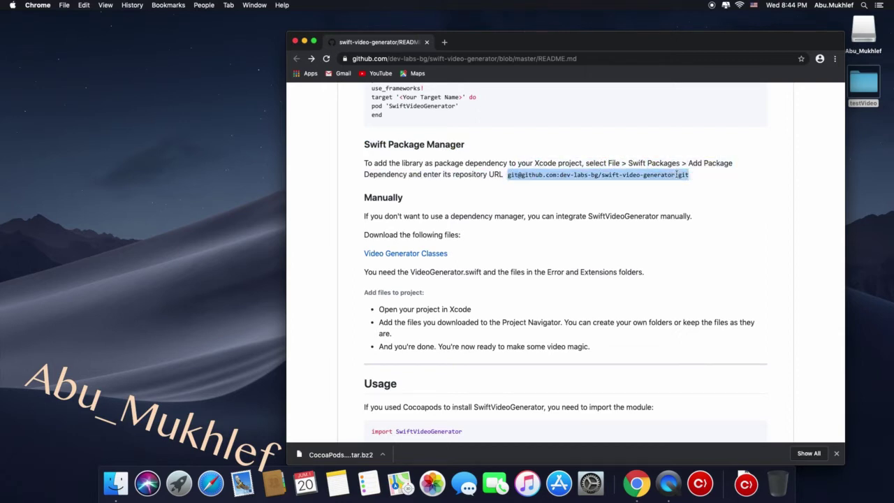
{"action": "right_click", "coordinate": [677, 175]}
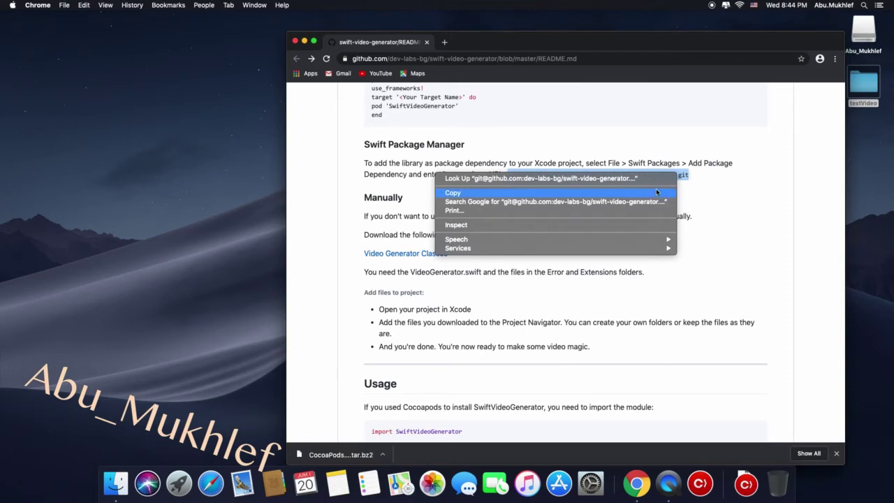
{"action": "left_click", "coordinate": [656, 192]}
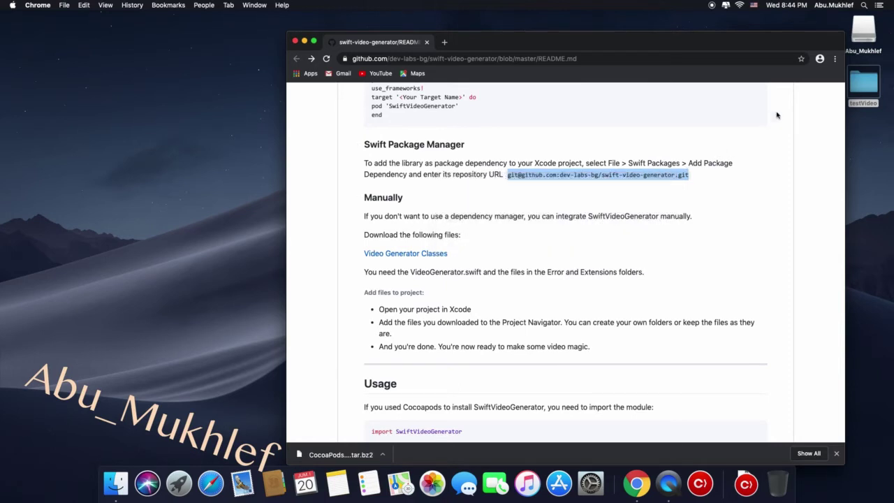
Step: Open testVideo.xcodeproj from the Desktop's testVideo folder in Xcode
{"action": "left_click", "coordinate": [872, 84]}
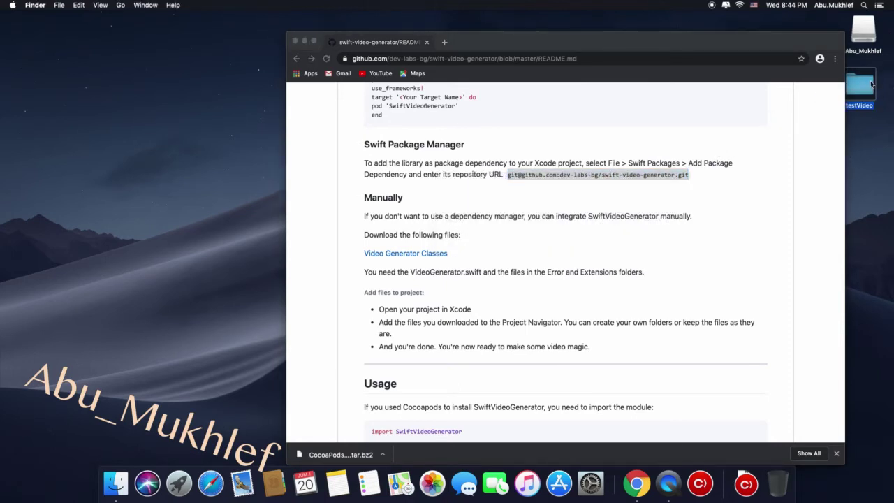
{"action": "double_click", "coordinate": [871, 85]}
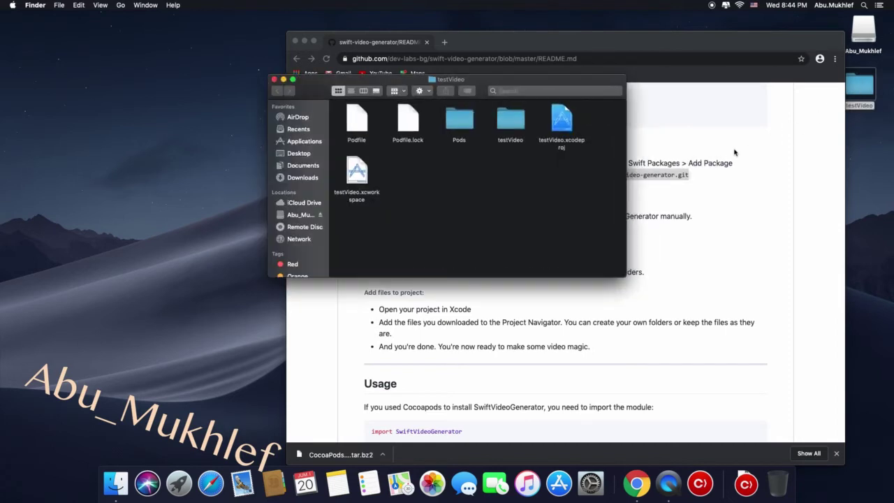
{"action": "double_click", "coordinate": [557, 131]}
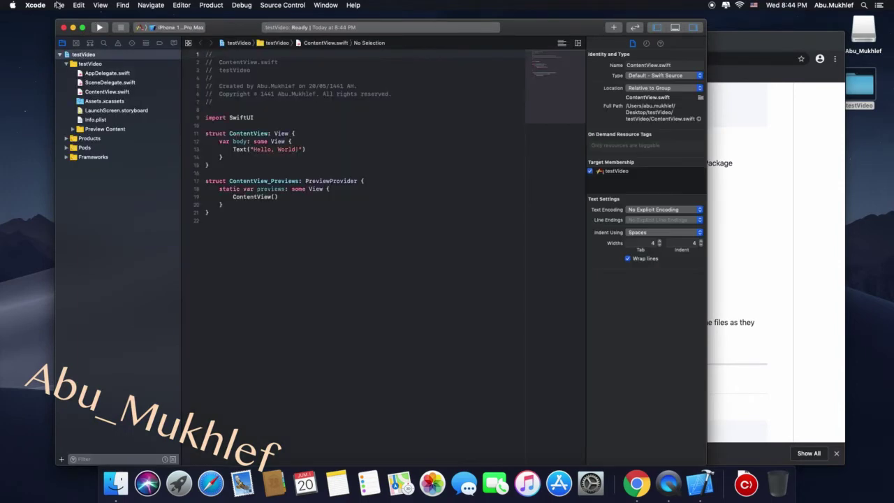
{"action": "left_click", "coordinate": [58, 5]}
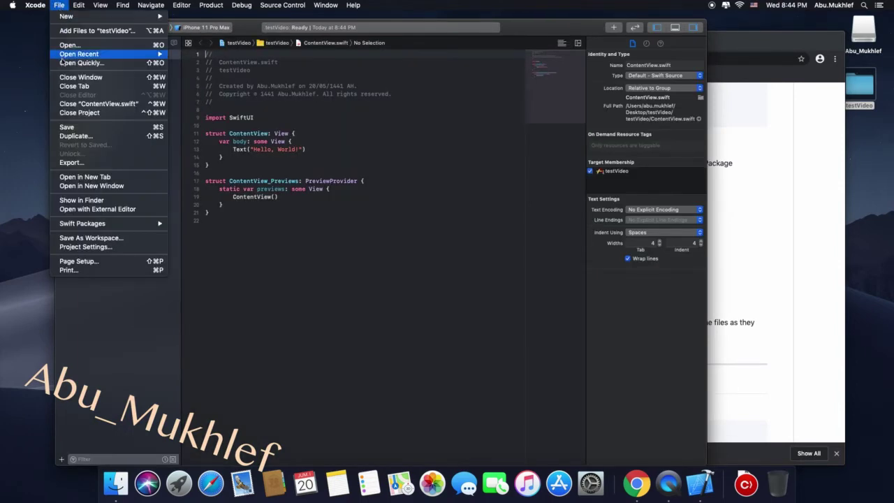
{"action": "mouse_move", "coordinate": [102, 226]}
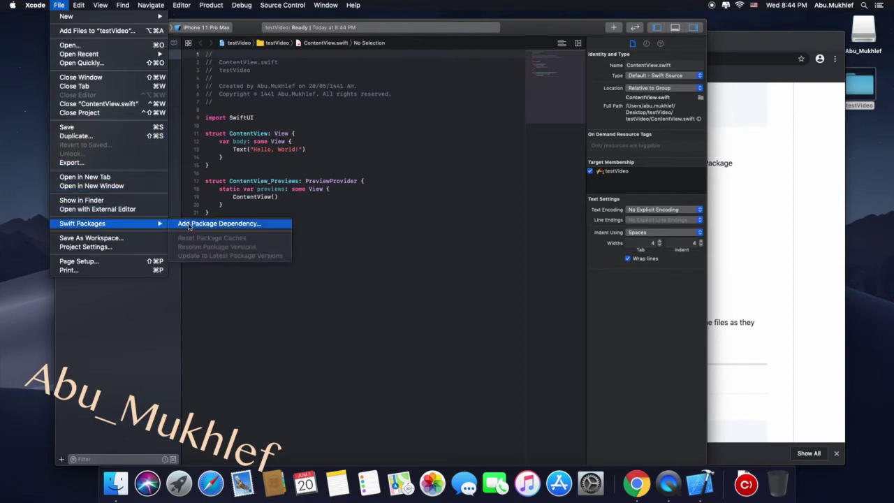
{"action": "left_click", "coordinate": [189, 224]}
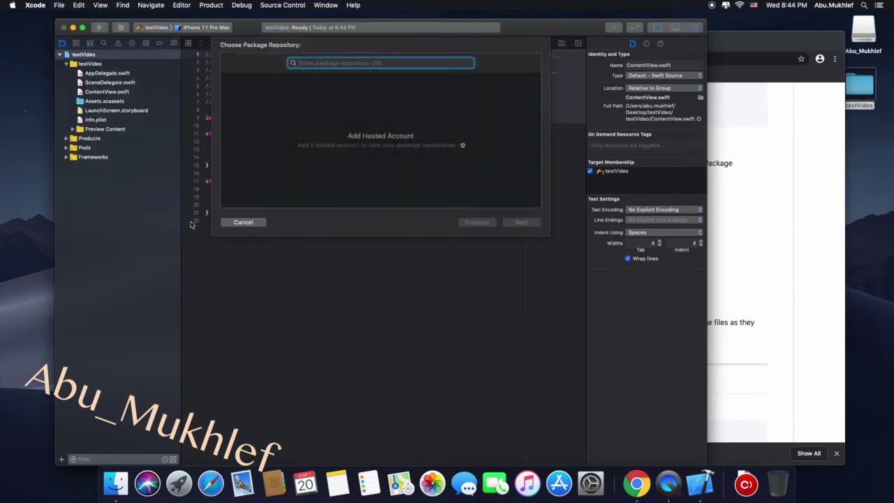
{"action": "key", "text": "super+v"}
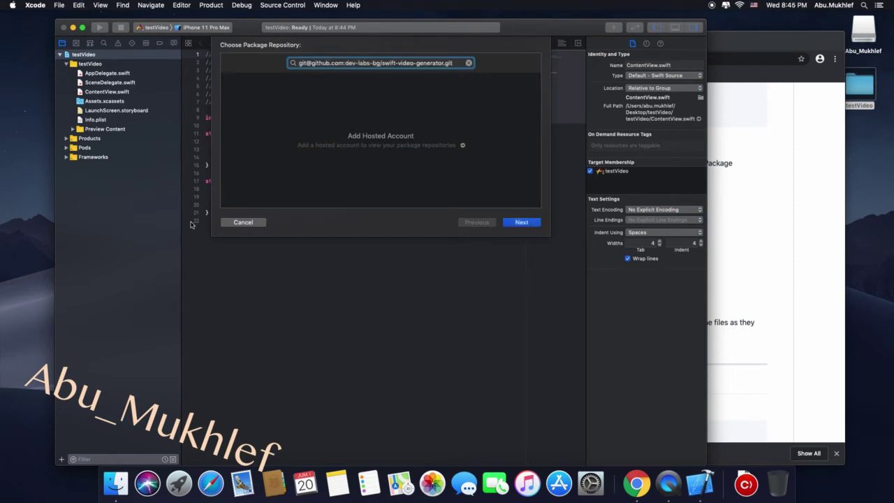
{"action": "left_click", "coordinate": [520, 222]}
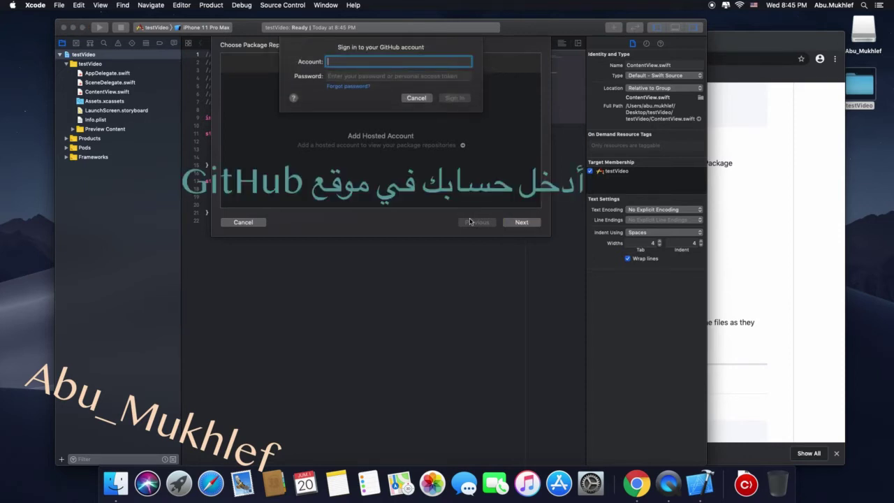
{"action": "type", "text": "d"}
{"action": "type", "text": "erm"}
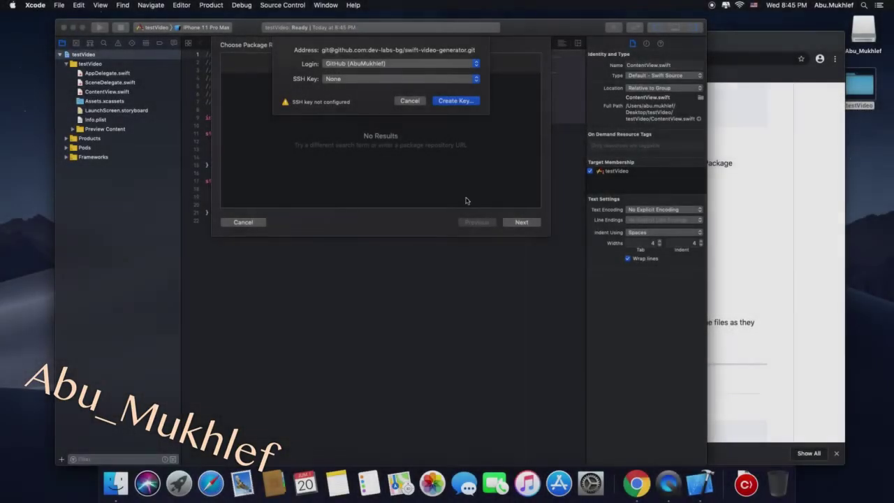
Step: Create an SSH key without a passphrase for the GitHub login and save it as id_rsa in the .ssh folder
{"action": "left_click", "coordinate": [454, 101]}
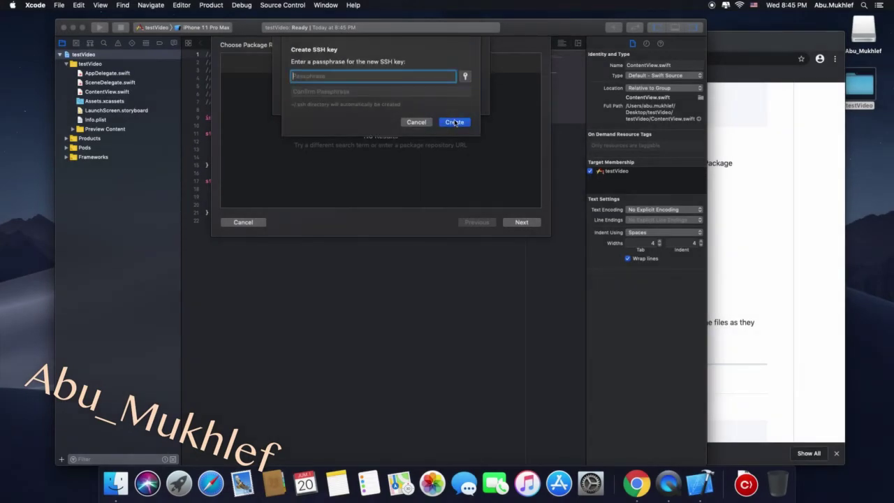
{"action": "left_click", "coordinate": [454, 122]}
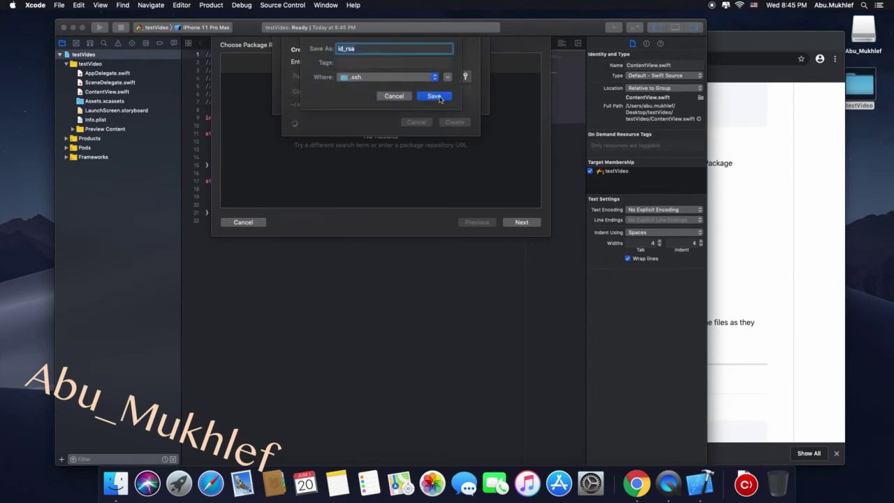
{"action": "left_click", "coordinate": [435, 96]}
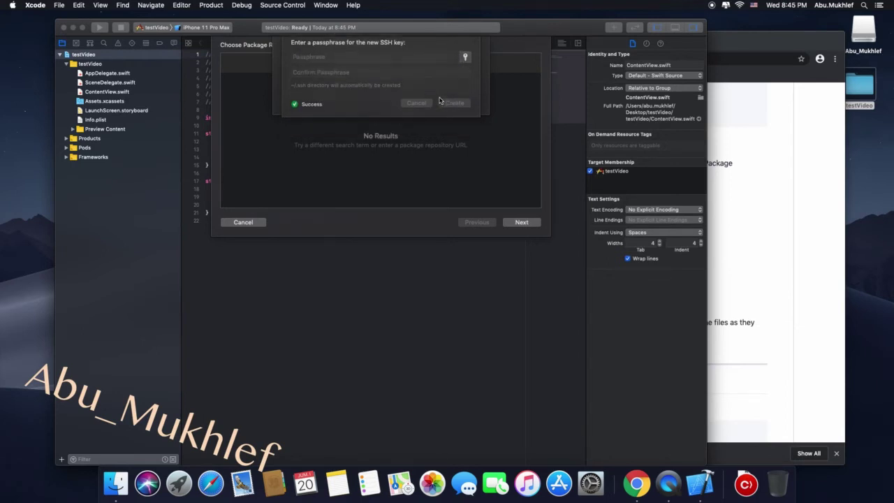
{"action": "left_click", "coordinate": [440, 100]}
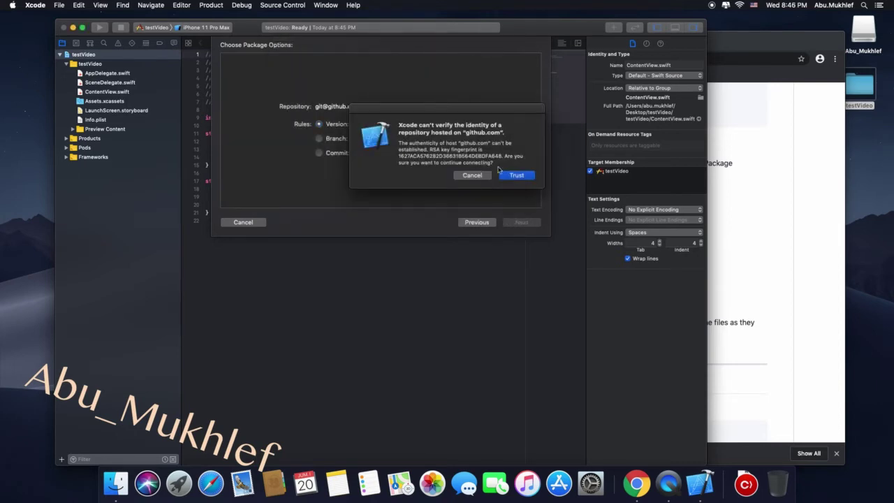
Step: Trust github.com, keep the Up to Next Major version rule from 1.4.0, and add swift-video-generator to the testVideo target
{"action": "left_click", "coordinate": [517, 175]}
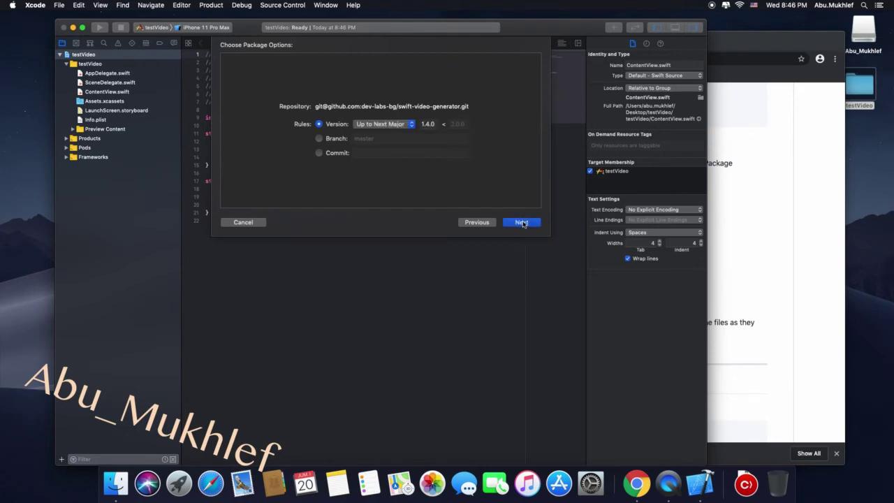
{"action": "left_click", "coordinate": [521, 222]}
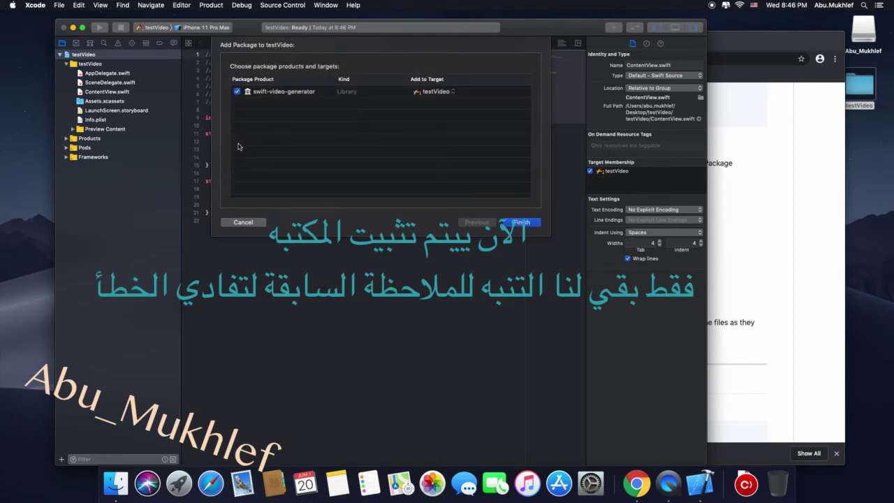
{"action": "left_click", "coordinate": [523, 223]}
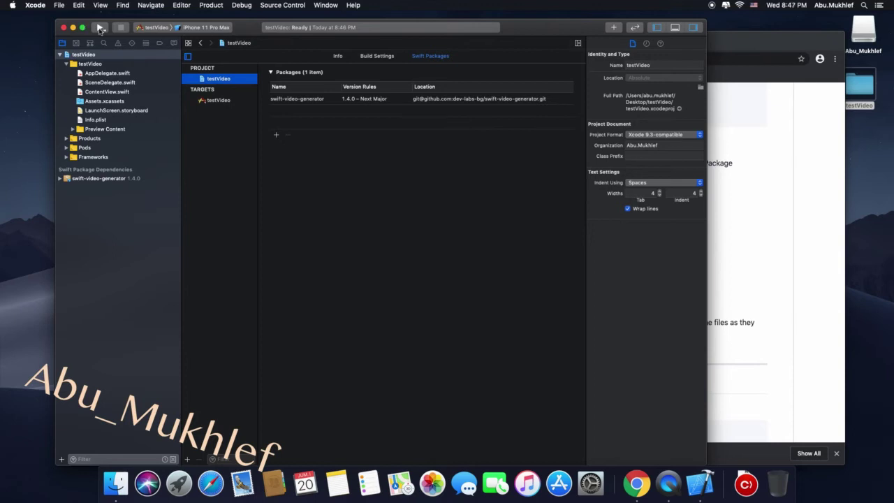
Step: Build and run testVideo from the project file, and examine the build error in the issue list and build log
{"action": "left_click", "coordinate": [100, 27]}
{"action": "left_click", "coordinate": [490, 28]}
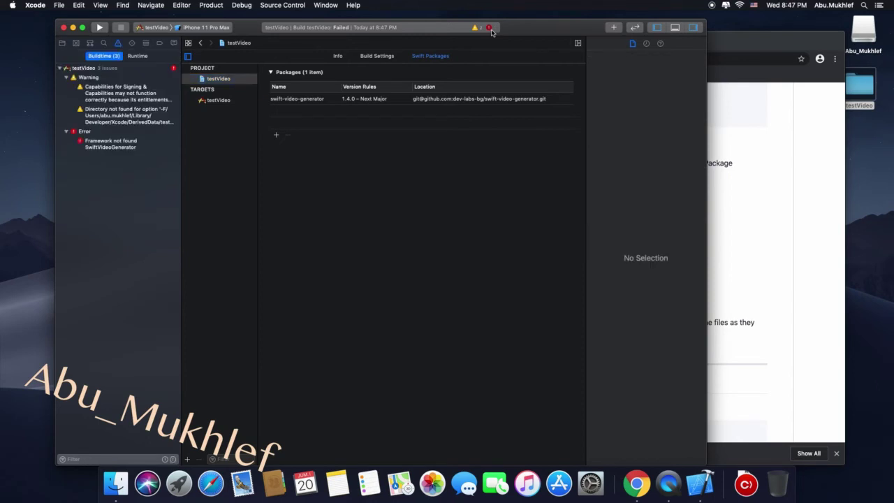
{"action": "left_click", "coordinate": [125, 150]}
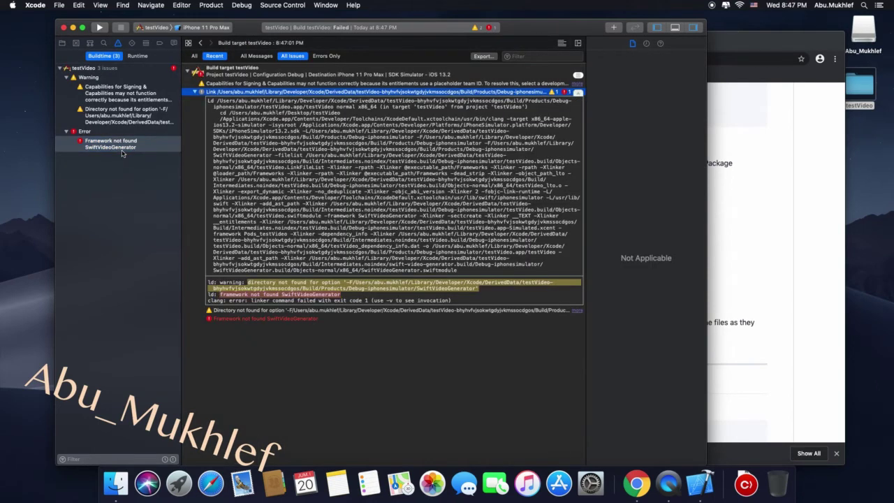
{"action": "left_click", "coordinate": [122, 153]}
Step: Close the project, quit Xcode and reopen the app through testVideo.xcworkspace in the testVideo folder
{"action": "left_click", "coordinate": [63, 28]}
{"action": "left_click", "coordinate": [35, 5]}
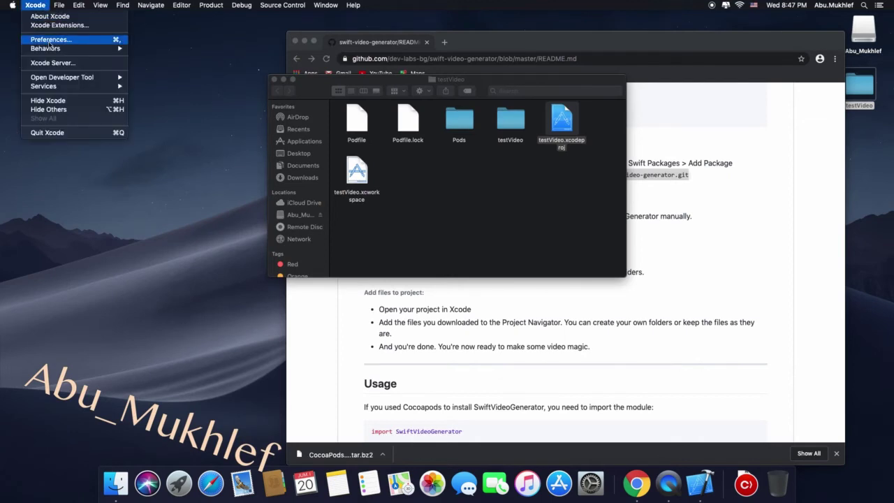
{"action": "left_click", "coordinate": [47, 133]}
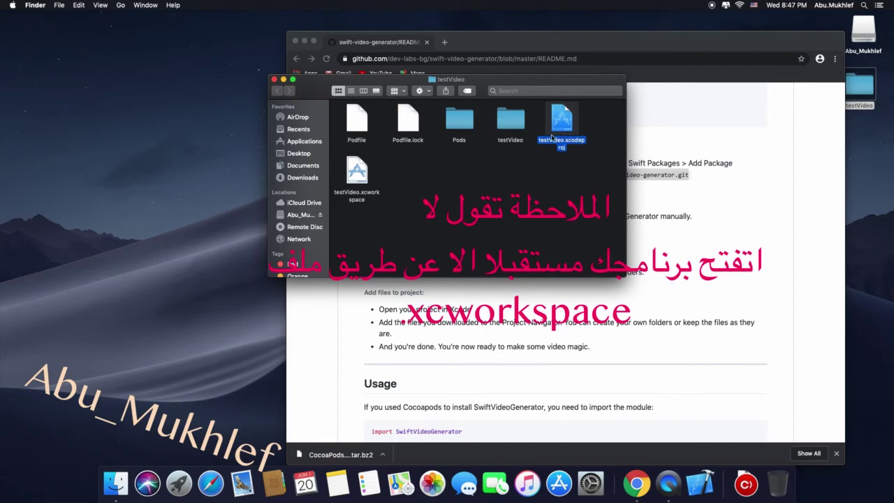
{"action": "left_click", "coordinate": [361, 181]}
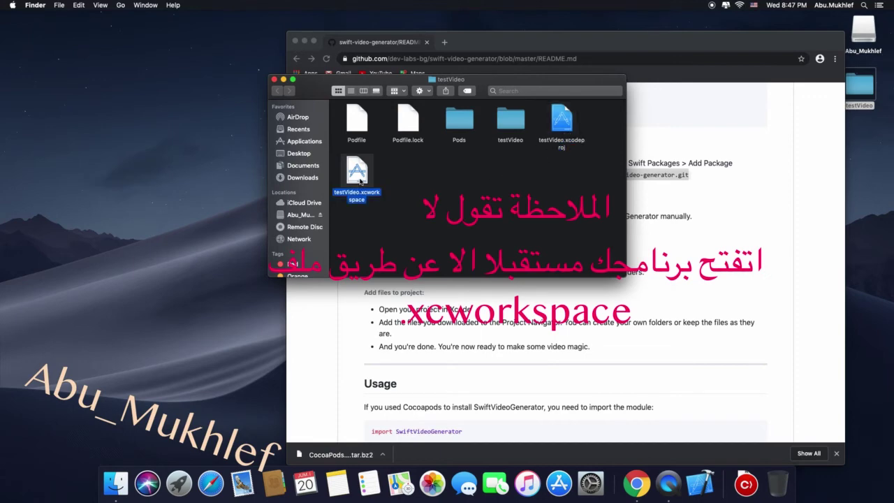
{"action": "double_click", "coordinate": [357, 173]}
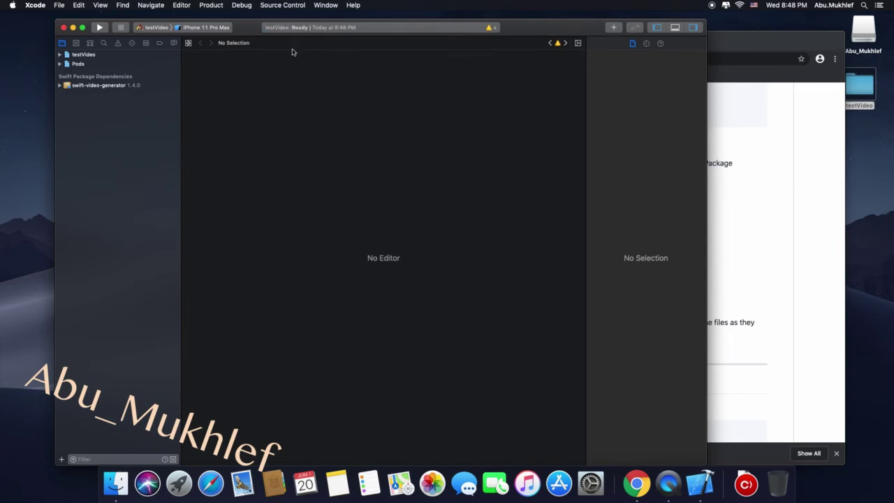
Step: Expand the testVideo project and its testVideo group in the workspace, and open ContentView.swift
{"action": "left_click", "coordinate": [59, 56]}
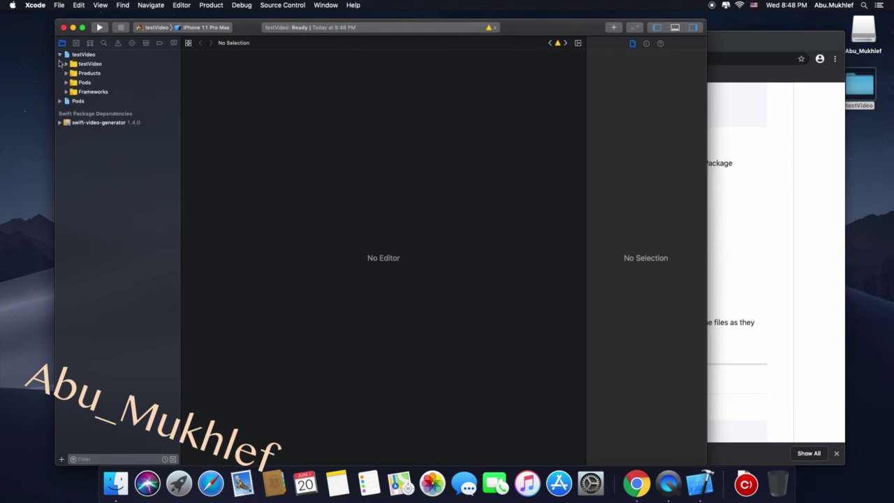
{"action": "left_click", "coordinate": [63, 65]}
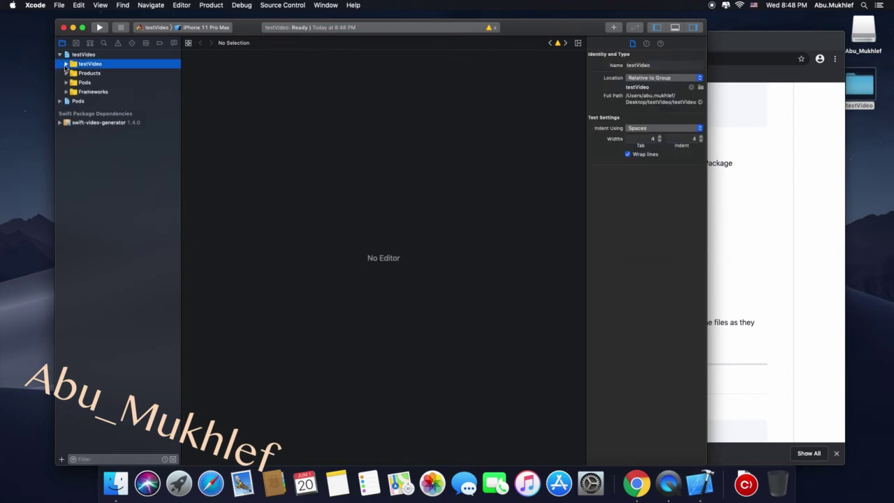
{"action": "left_click", "coordinate": [65, 64]}
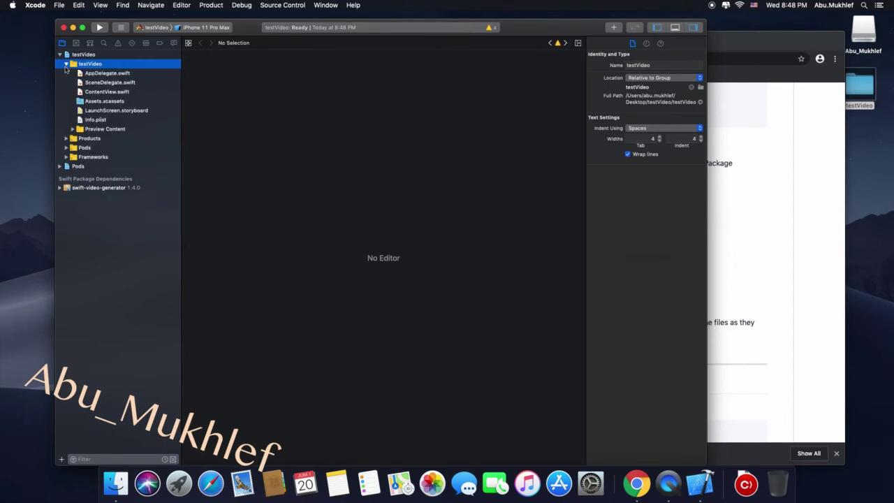
{"action": "left_click", "coordinate": [104, 93]}
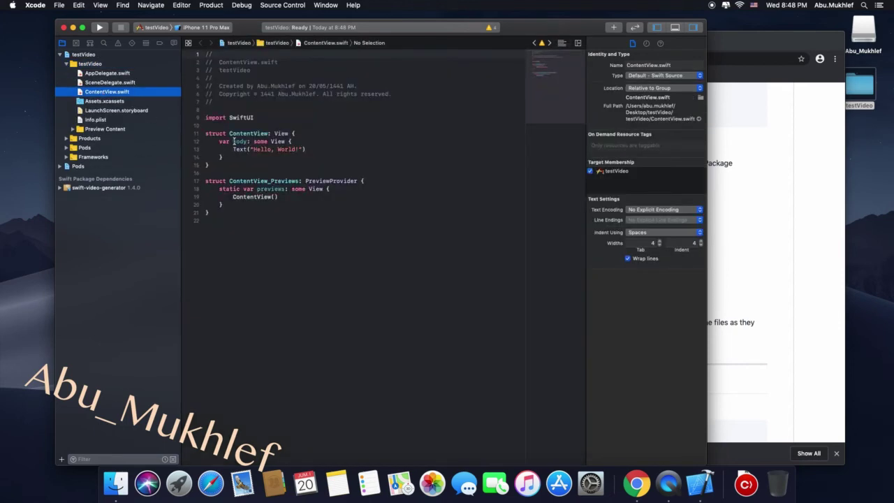
Step: Build and run testVideo on the iPhone 11 Pro Max simulator and move the simulator window clear of the code
{"action": "left_click", "coordinate": [99, 28]}
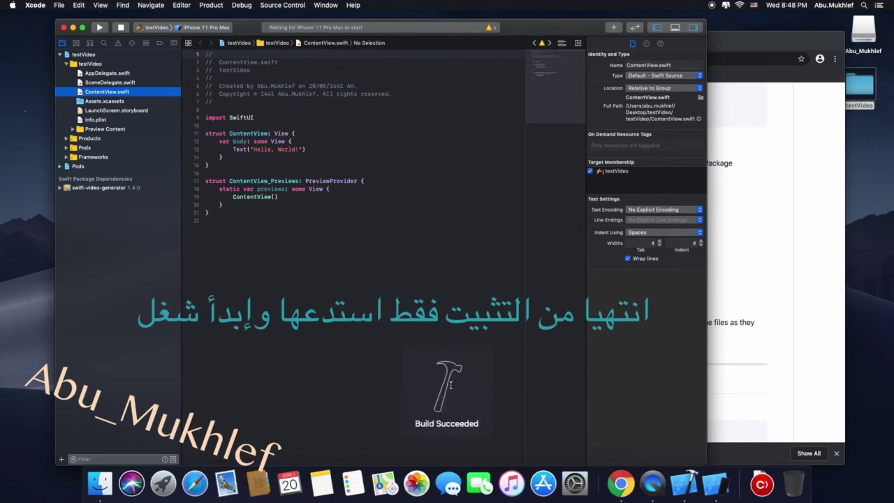
{"action": "left_click", "coordinate": [723, 483]}
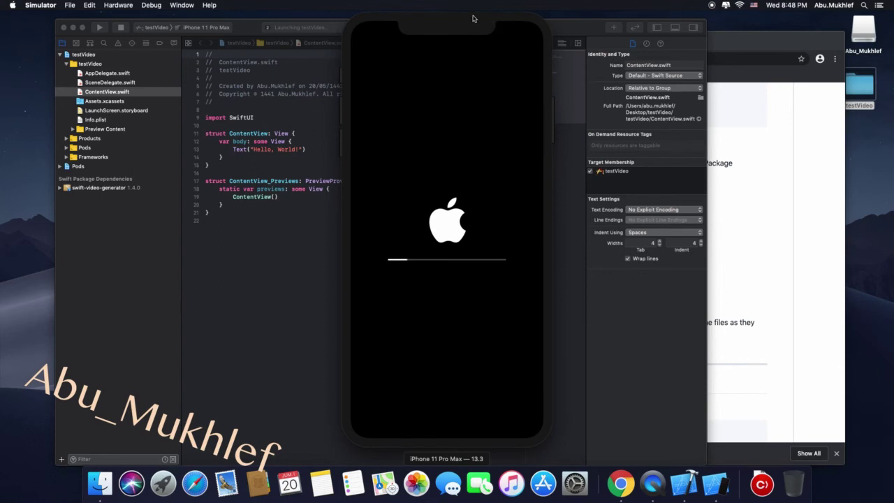
{"action": "left_click_drag", "start_coordinate": [475, 17], "coordinate": [785, 14]}
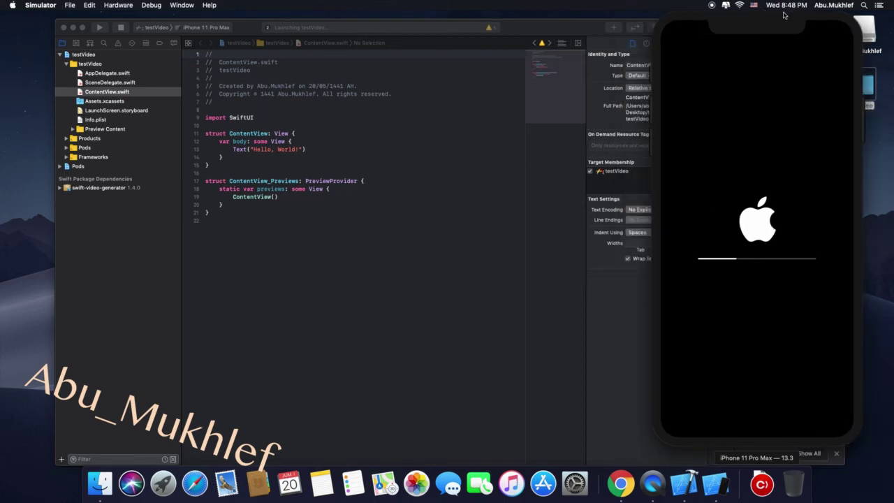